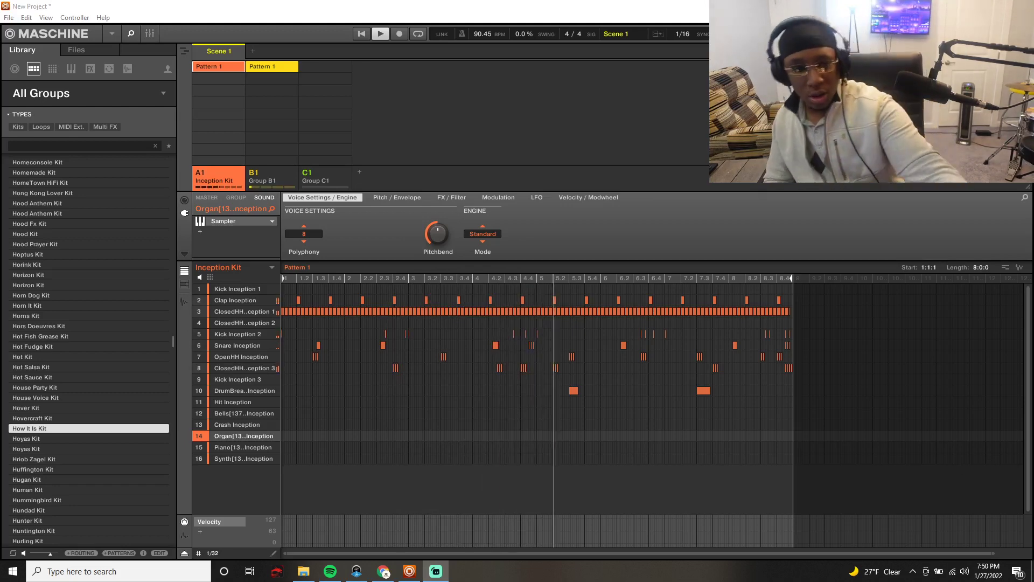
Stop playback, select Group C1, and open its Alicias Keys instrument window, moving it clear of the sound list.
key(space)
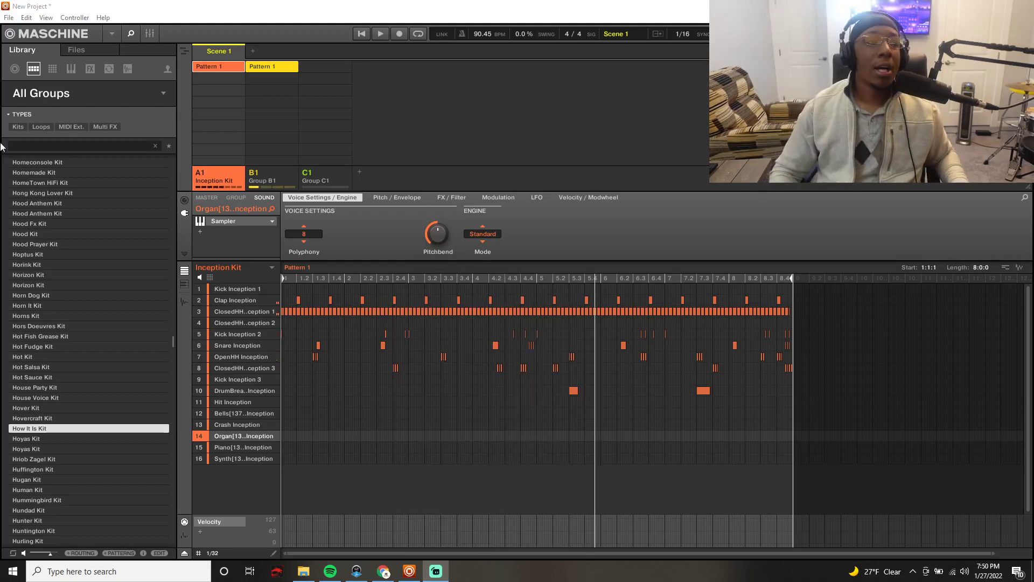
right_click(271, 182)
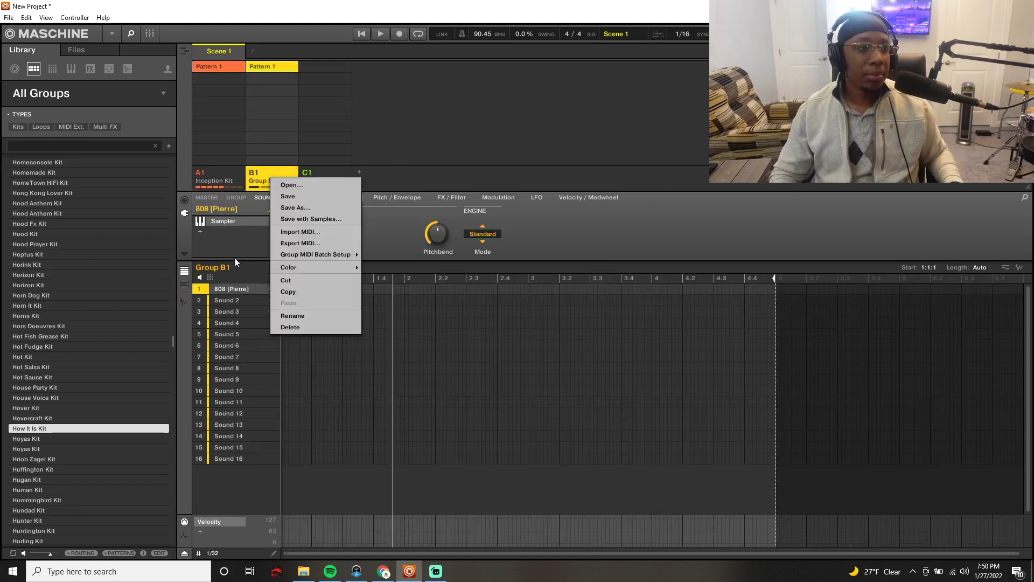
click(300, 157)
right_click(321, 176)
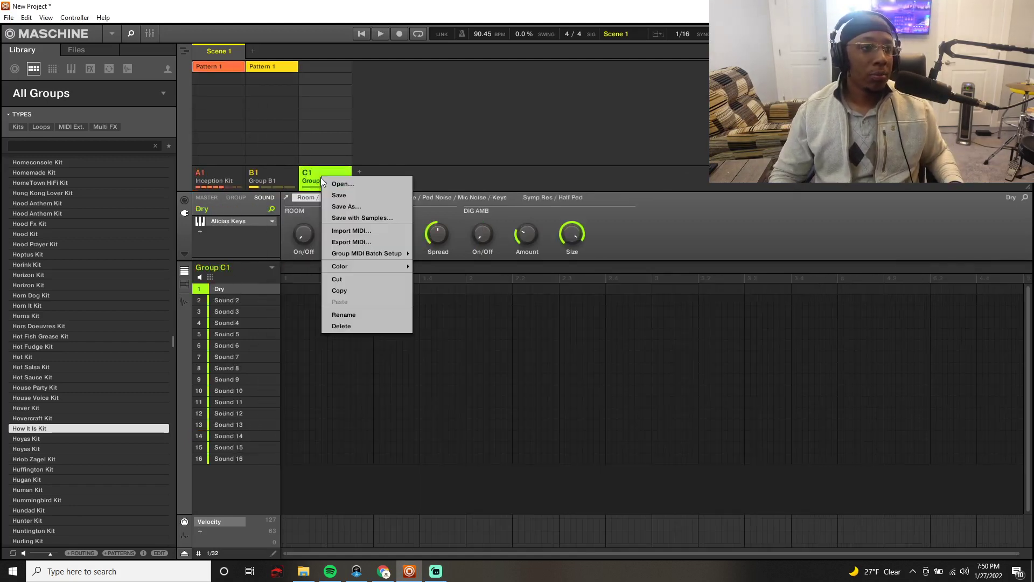
click(231, 223)
click(229, 222)
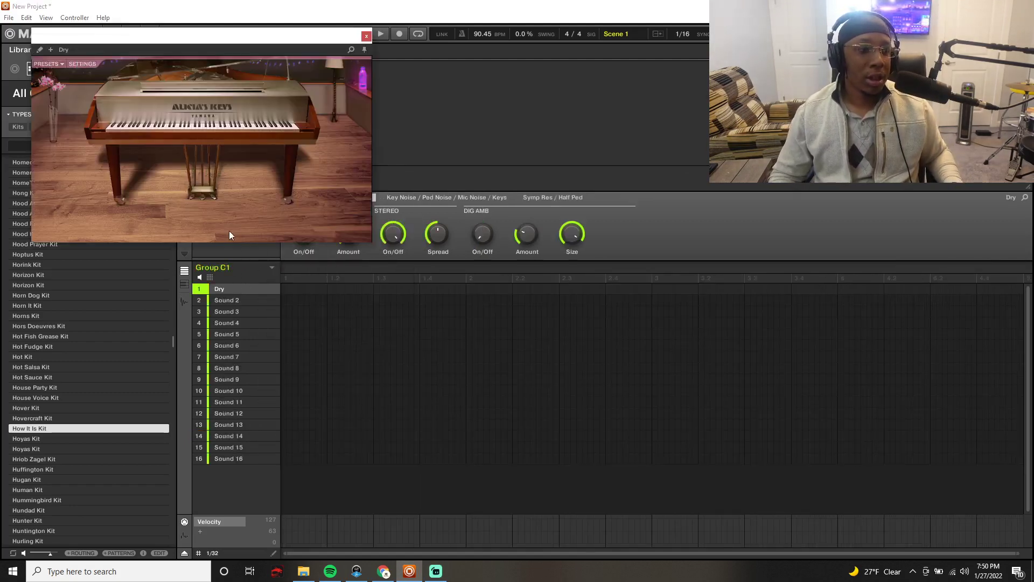
drag(257, 40, 666, 60)
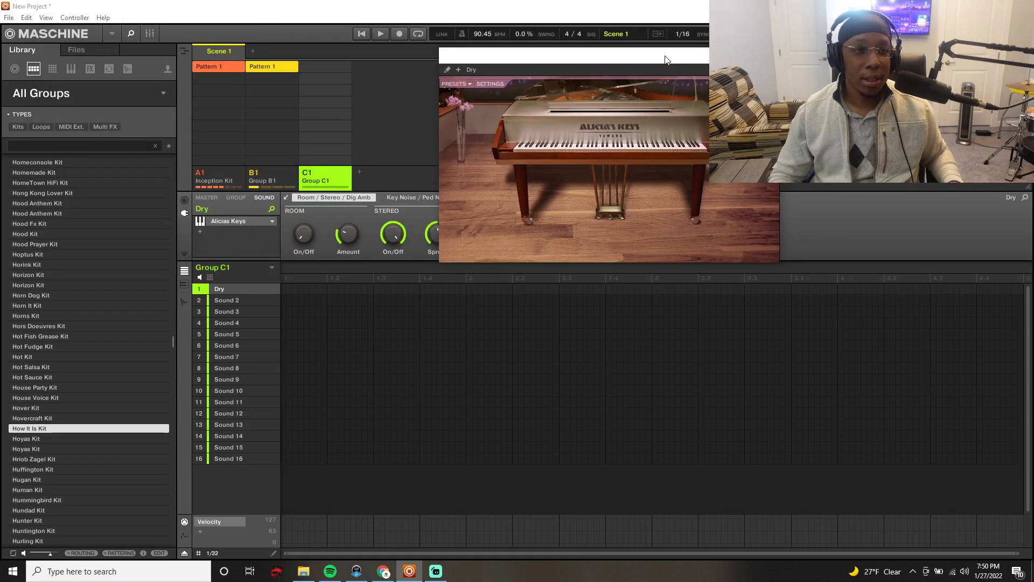
Record an eight-bar Alicias Keys piano part on the Dry sound and close the instrument window.
key(ctrl+space)
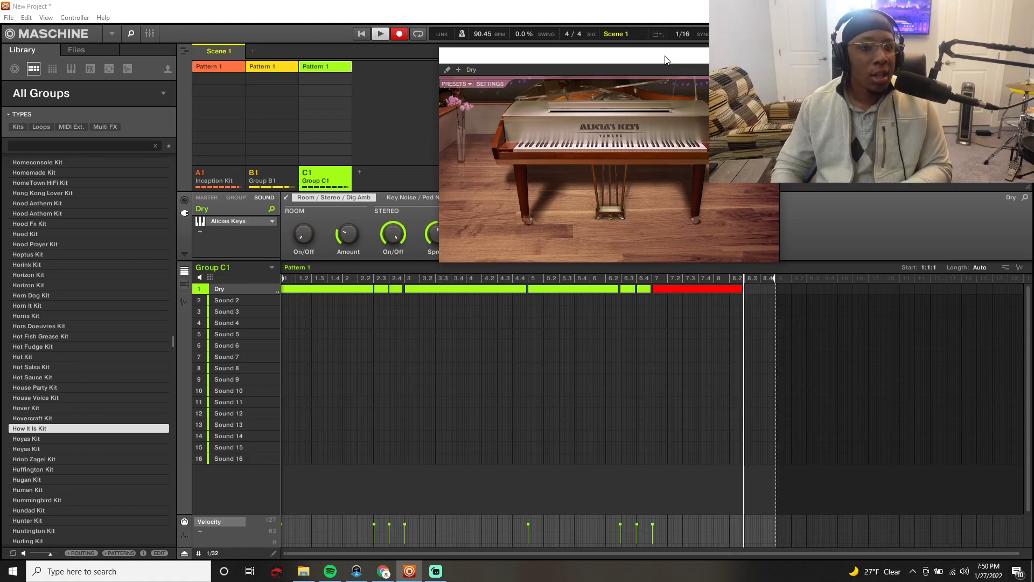
key(r)
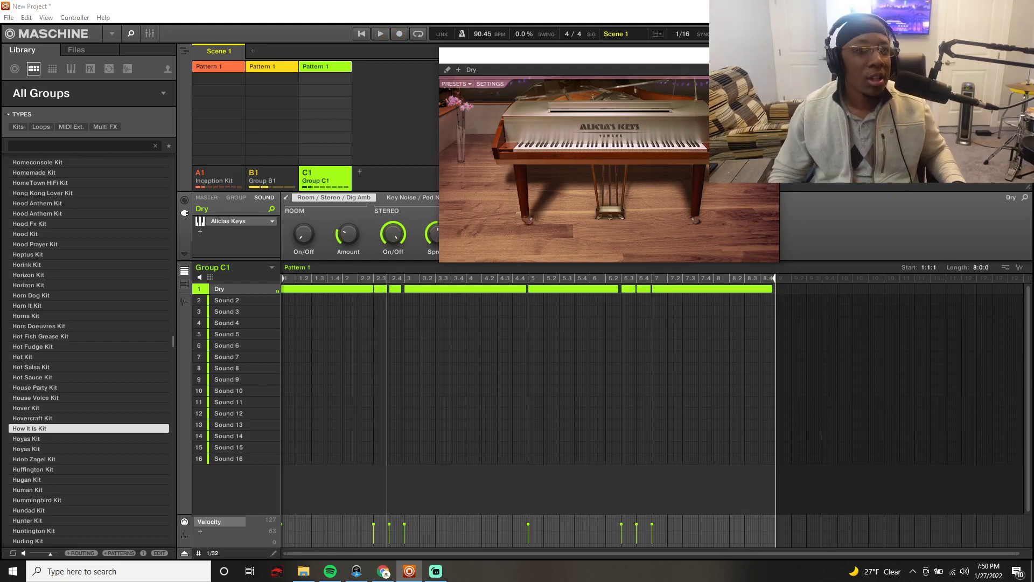
click(767, 55)
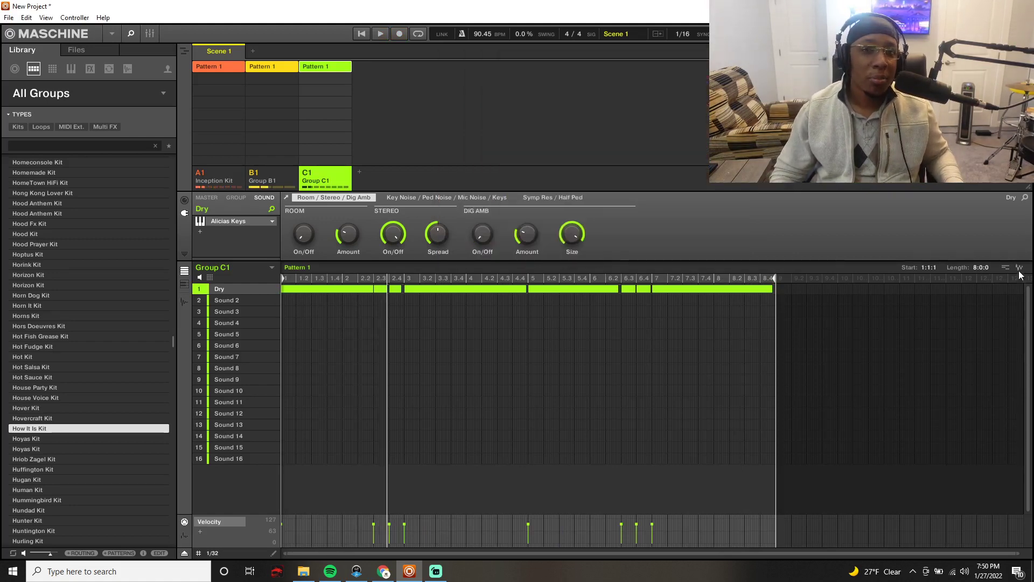
Render the piano pattern as audio onto Sound 16 and delete the recorded notes from the Dry sound.
drag(1019, 267, 919, 354)
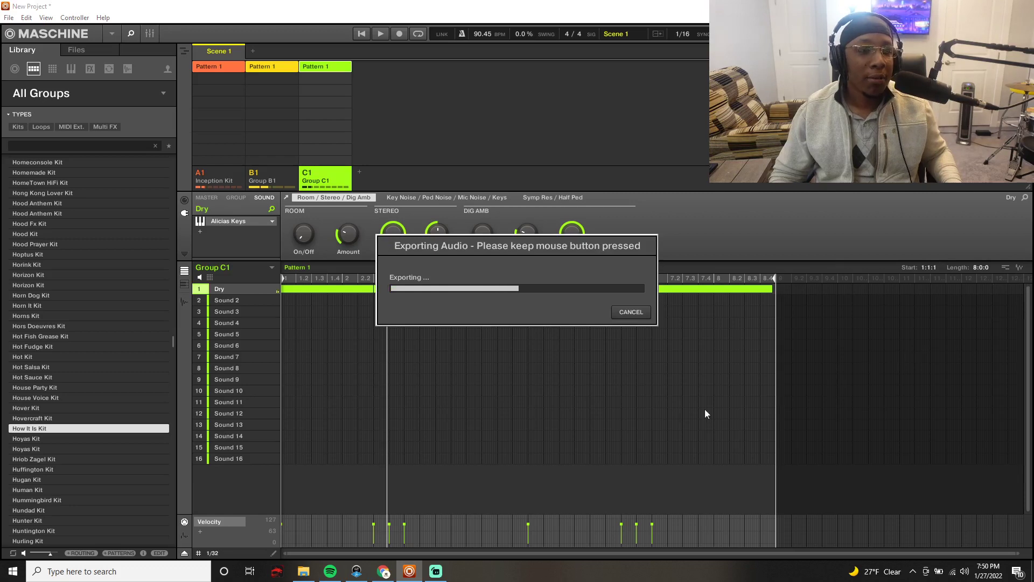
drag(315, 466, 251, 462)
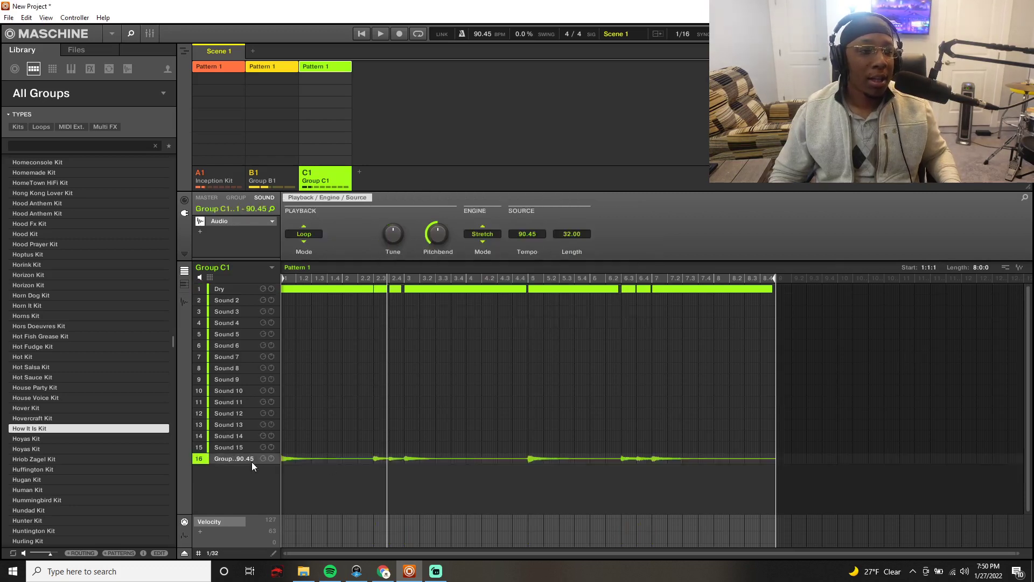
click(222, 290)
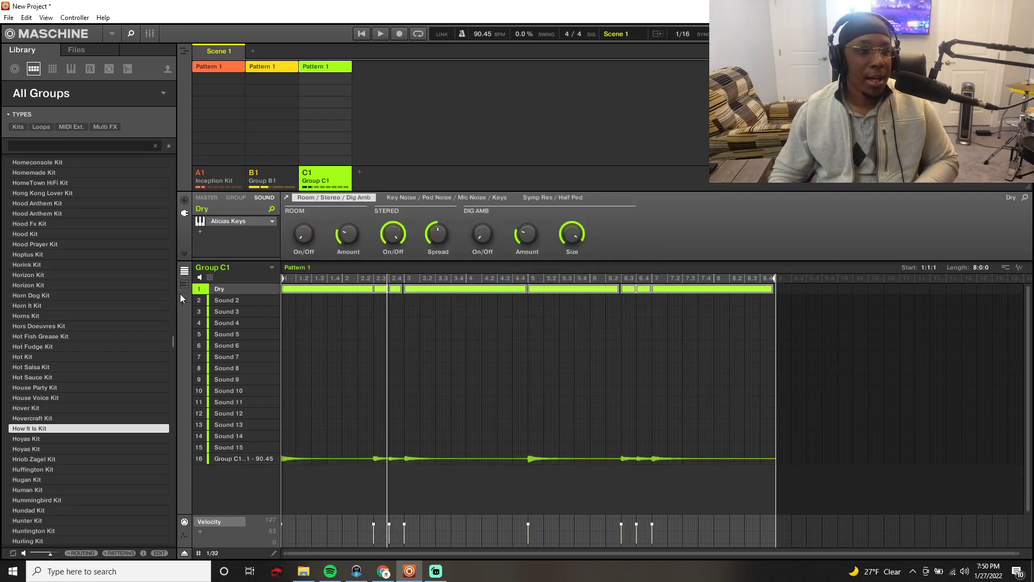
key(Delete)
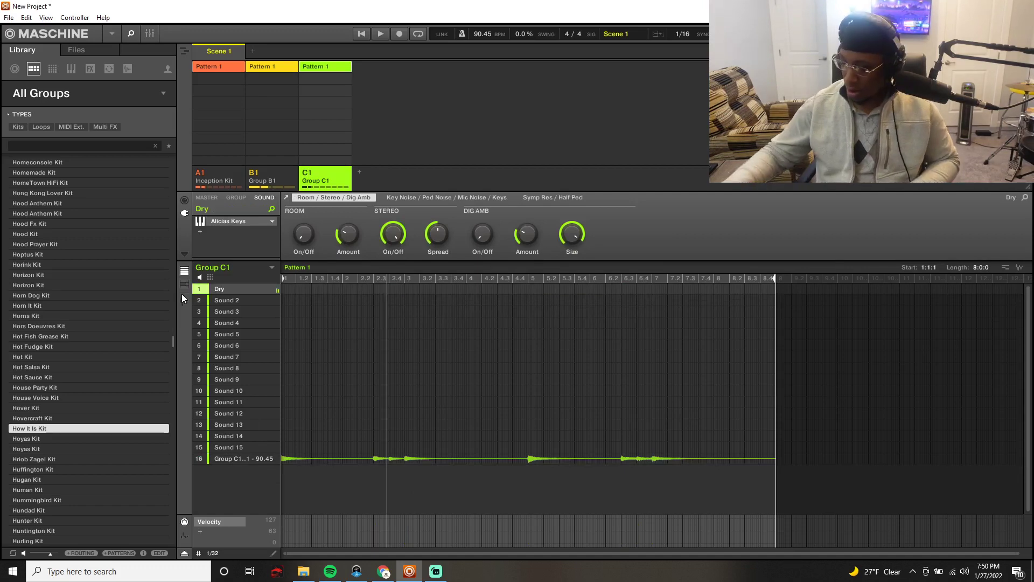
Play back the rendered loop and record a second piano melody over it on the Dry sound.
key(space)
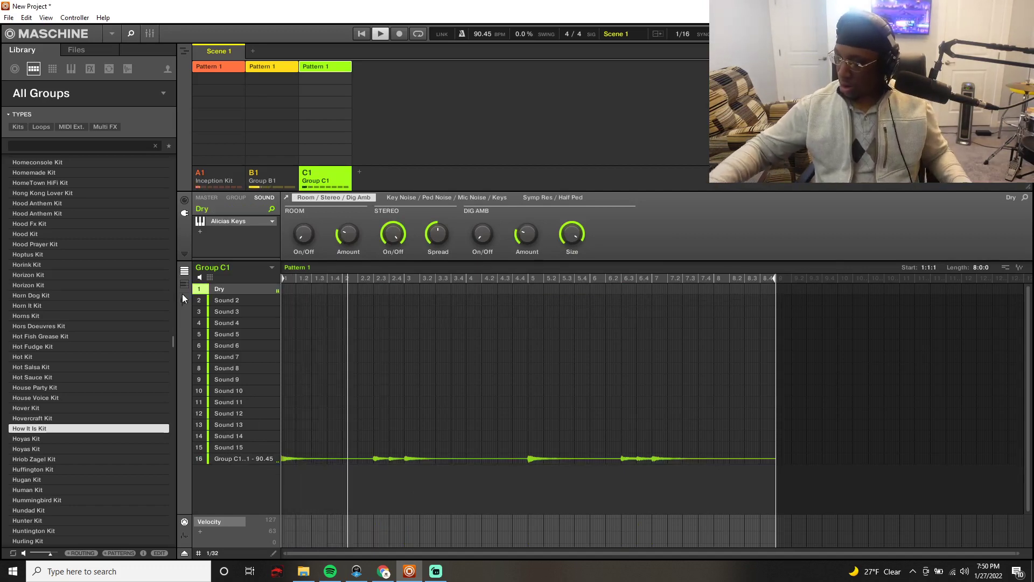
key(space)
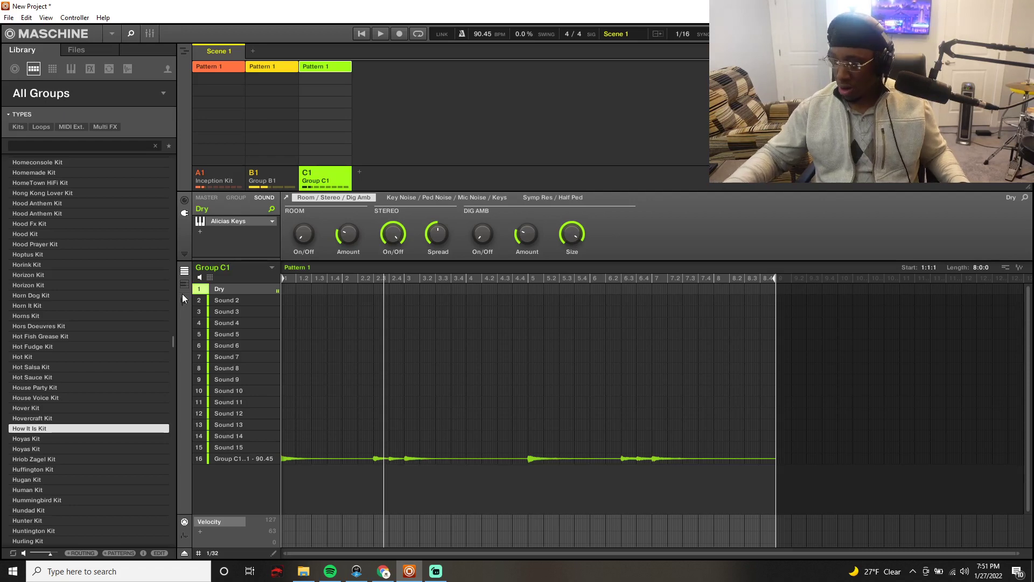
key(ctrl+r)
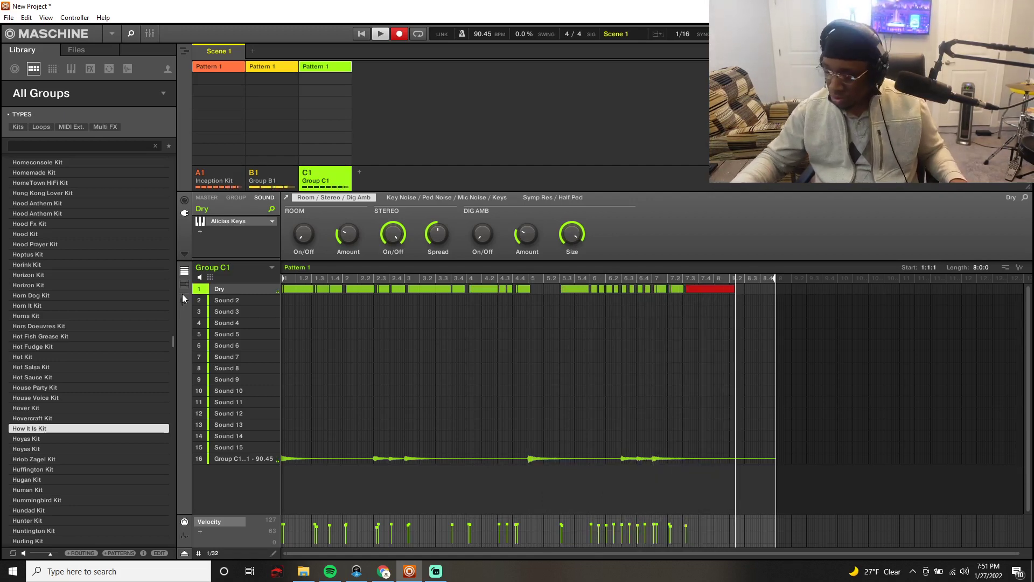
key(r)
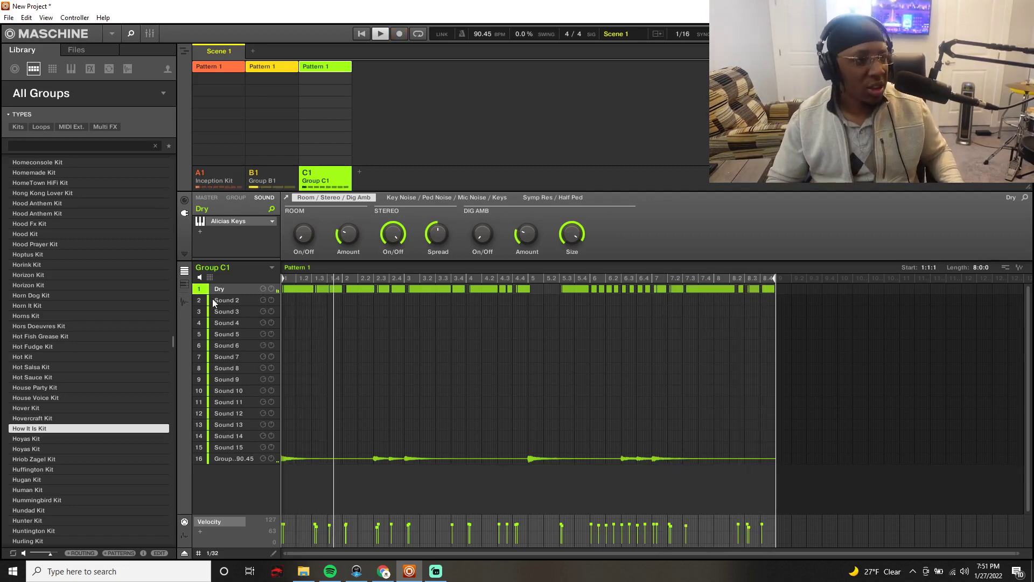
Solo the Dry sound and add Arturia's Tape MELLO-FI effect after Alicias Keys.
right_click(203, 289)
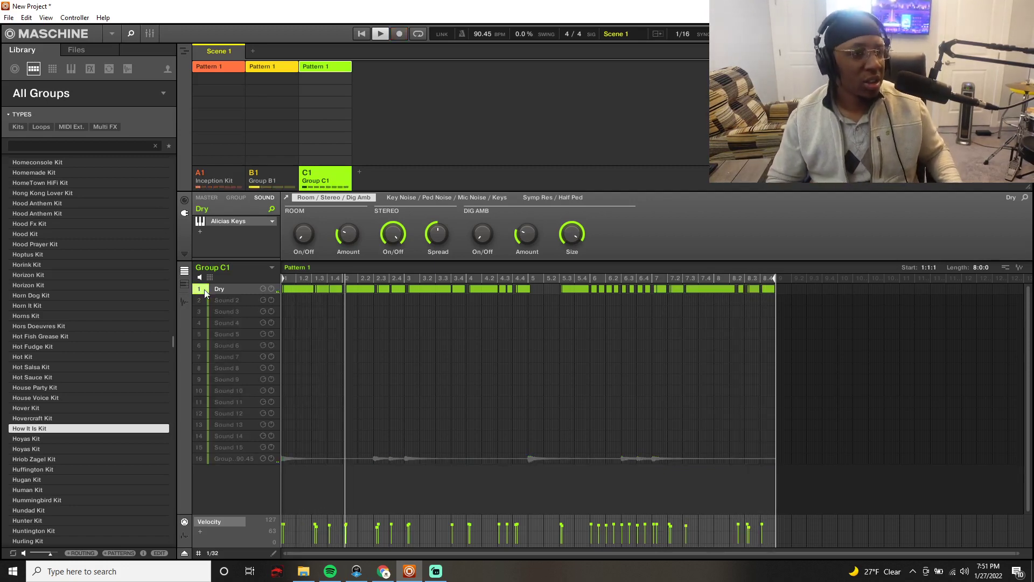
click(202, 231)
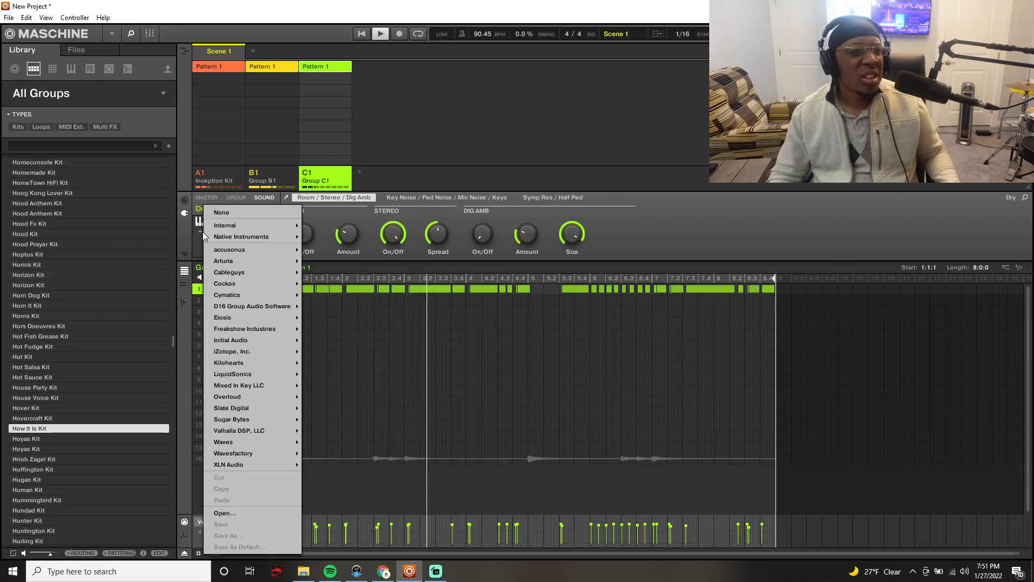
mouse_move(245, 261)
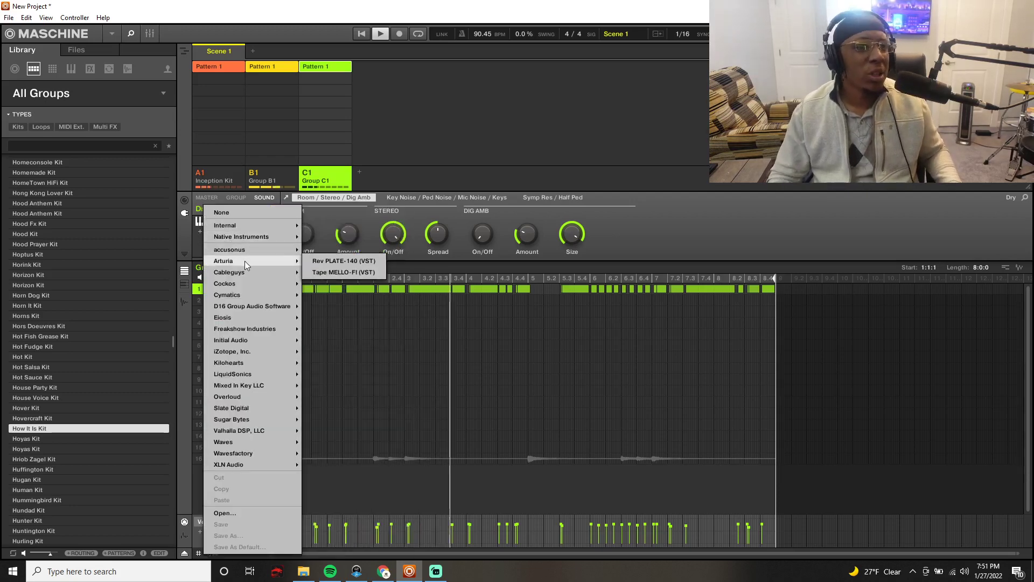
click(333, 275)
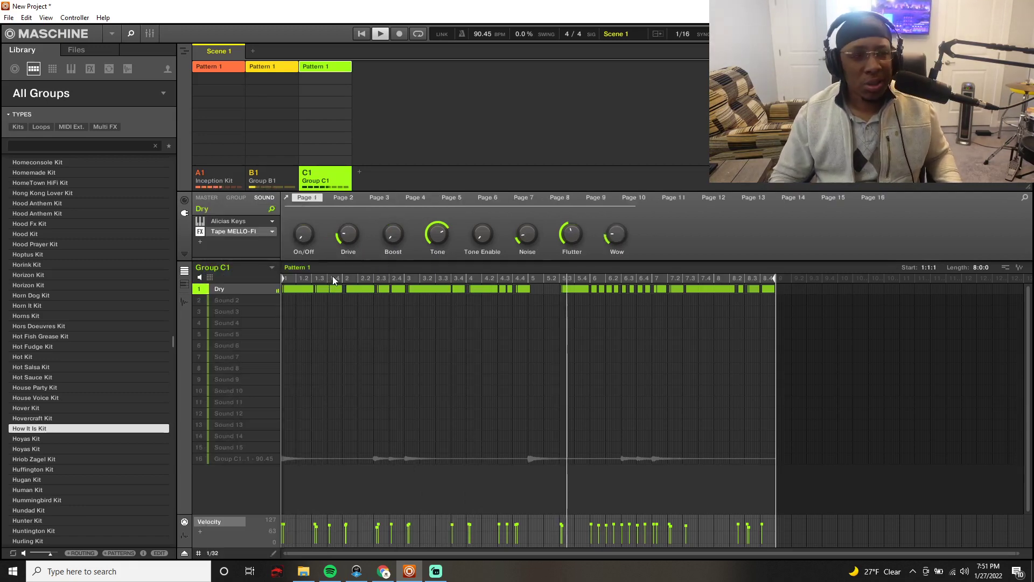
Enable Tone and the Drive boost in Tape MELLO-FI and adjust the Wow and Wear amounts.
double_click(237, 231)
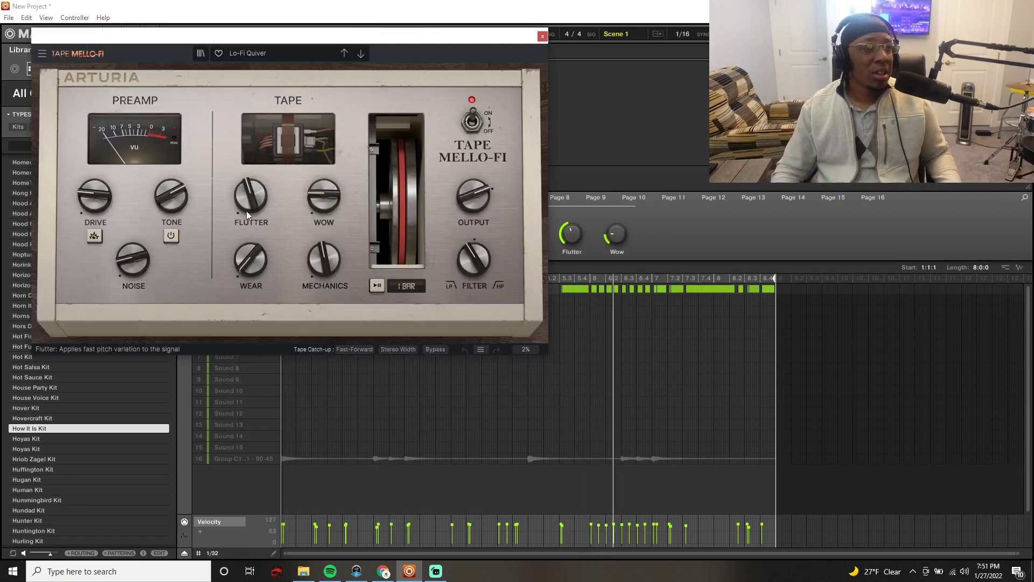
click(171, 231)
click(93, 237)
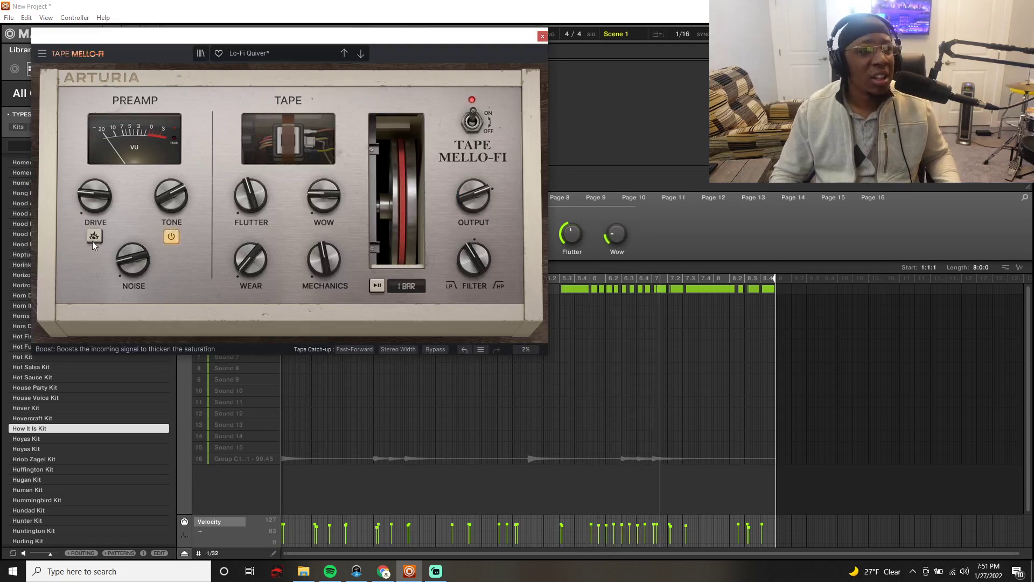
drag(316, 208, 316, 194)
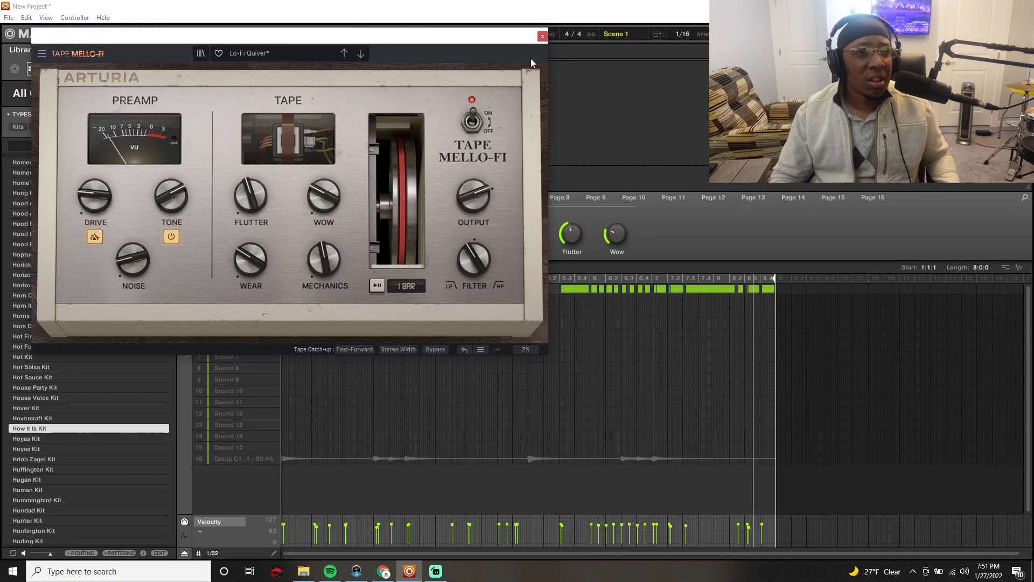
click(542, 36)
Render the soloed Dry melody as audio onto Sound 15 and delete its recorded notes from the Dry sound.
click(202, 457)
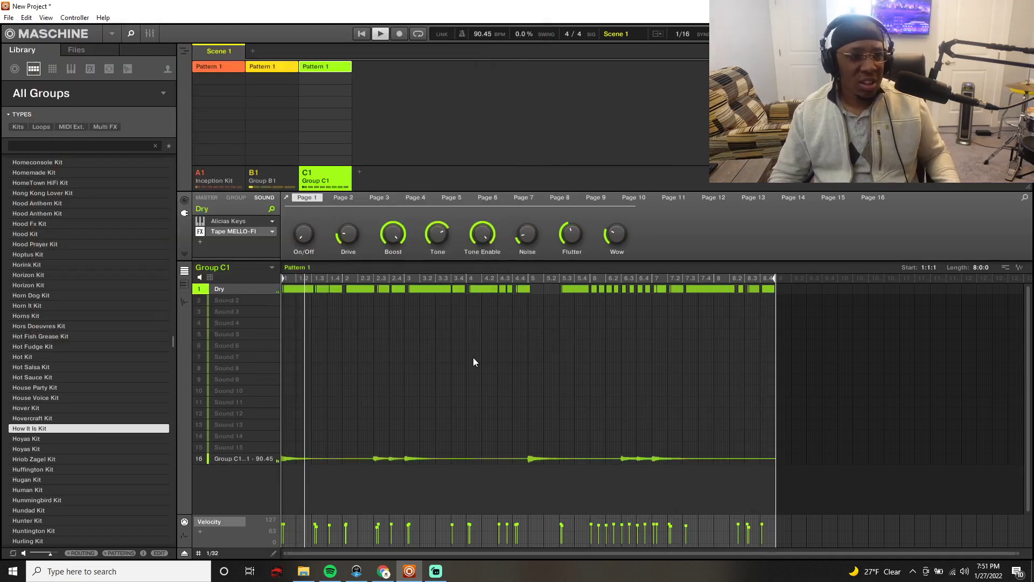
click(209, 289)
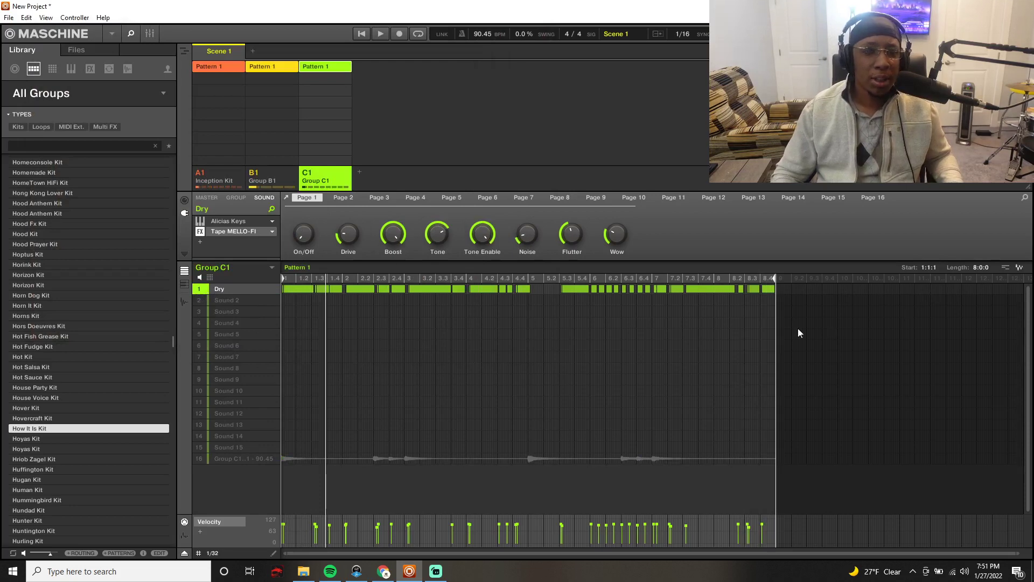
drag(798, 329, 261, 450)
click(734, 301)
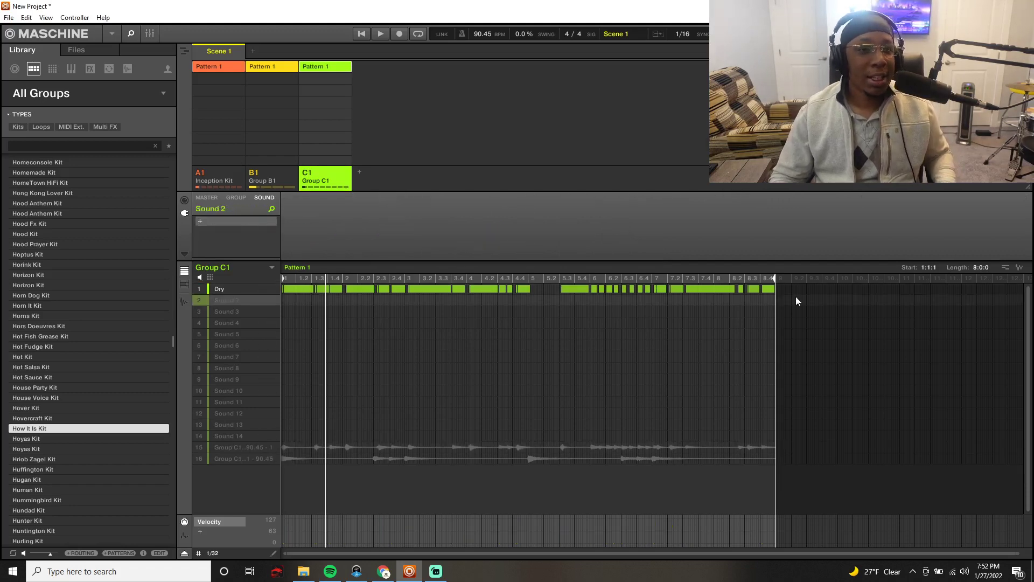
drag(796, 302, 179, 277)
key(Delete)
click(224, 289)
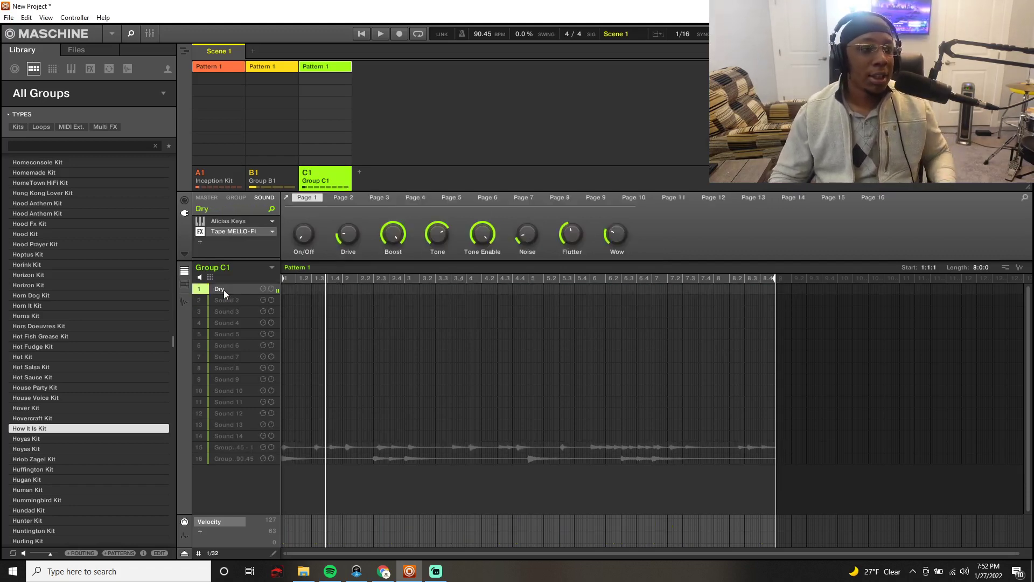
Turn off the solo in Group C1 and play both rendered piano loops together.
key(space)
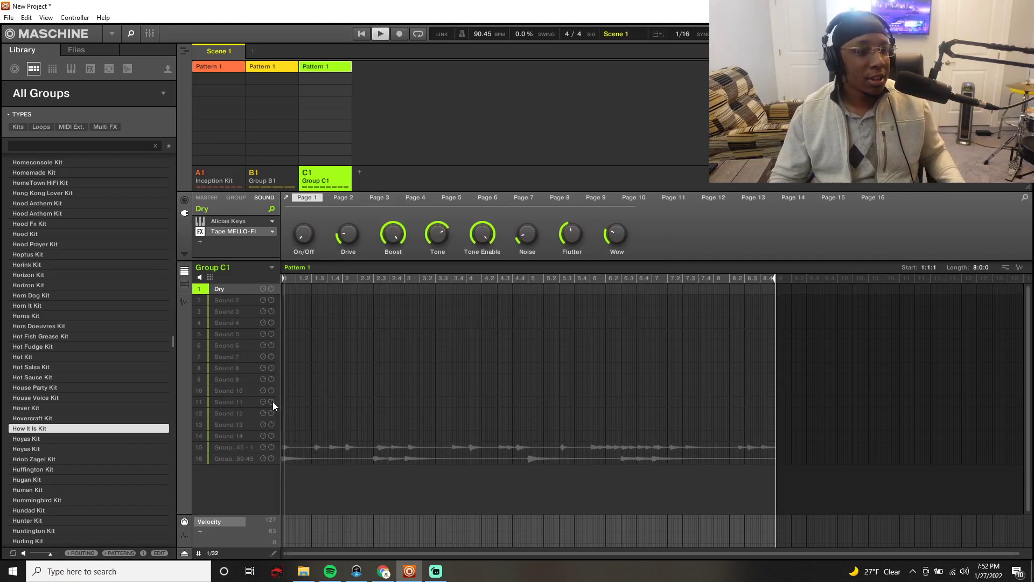
key(space)
click(198, 460)
right_click(196, 457)
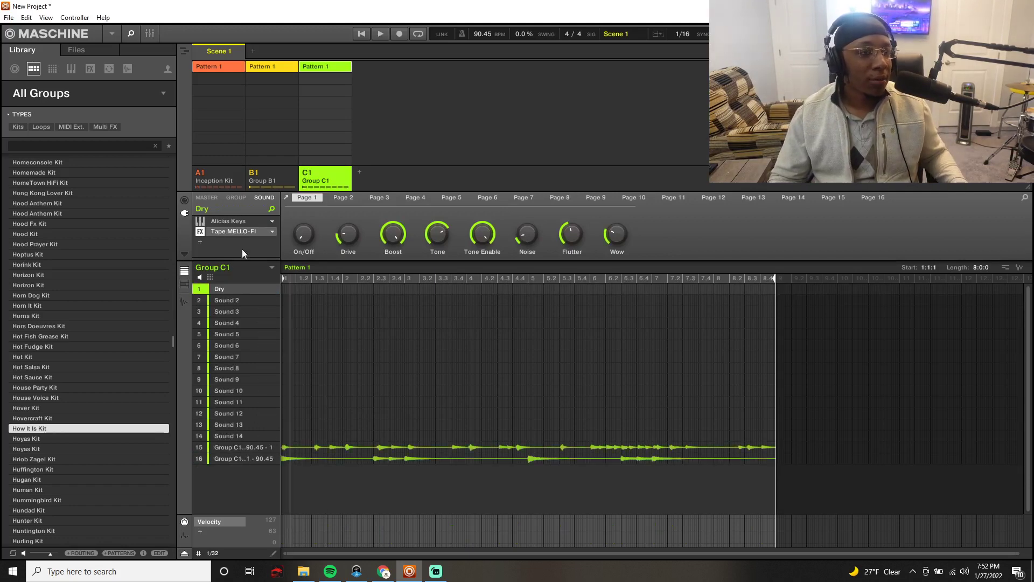
key(space)
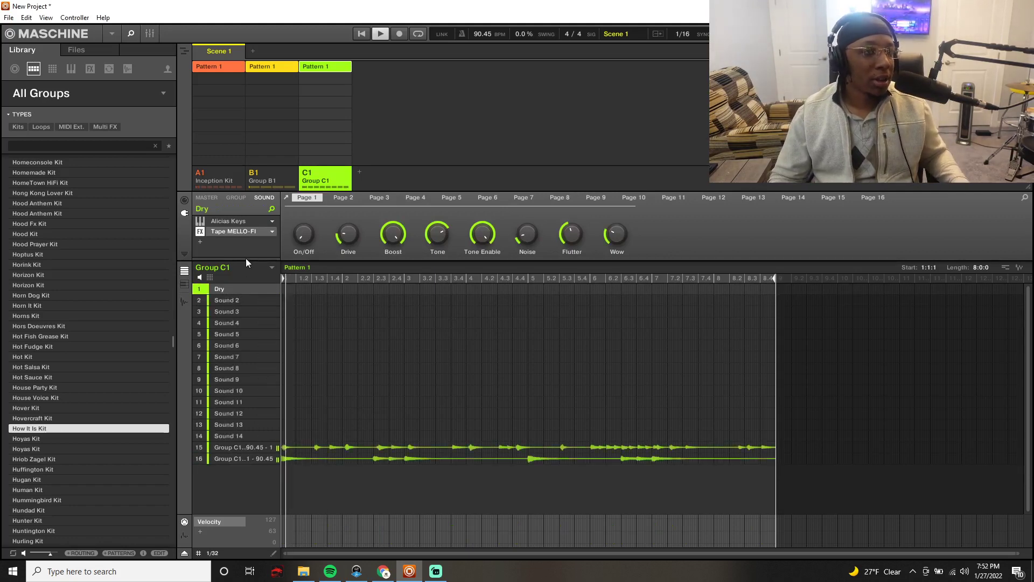
Load Analog Lab V on Sound 2 of Group C1 and stop playback.
click(245, 300)
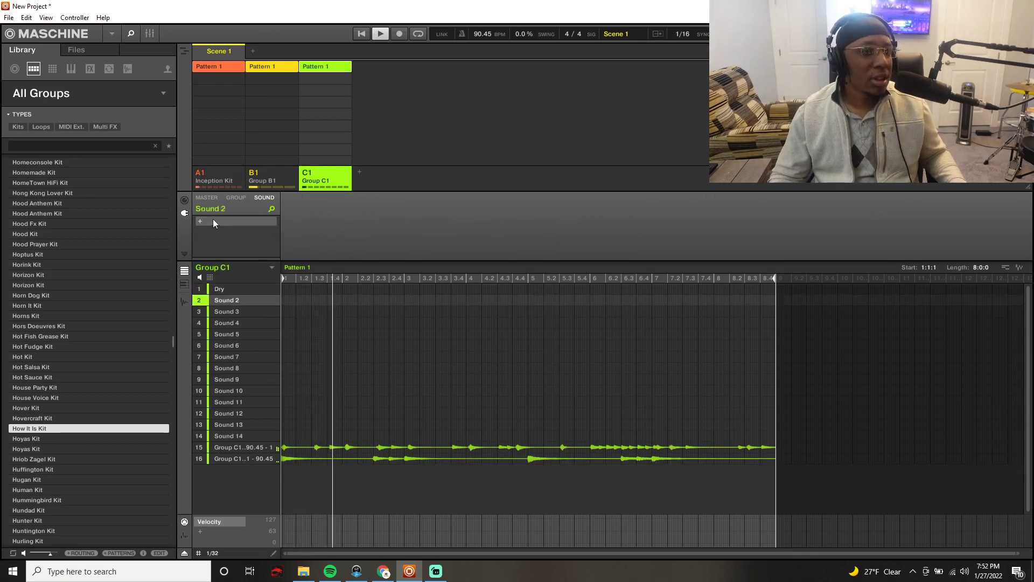
click(198, 219)
mouse_move(228, 182)
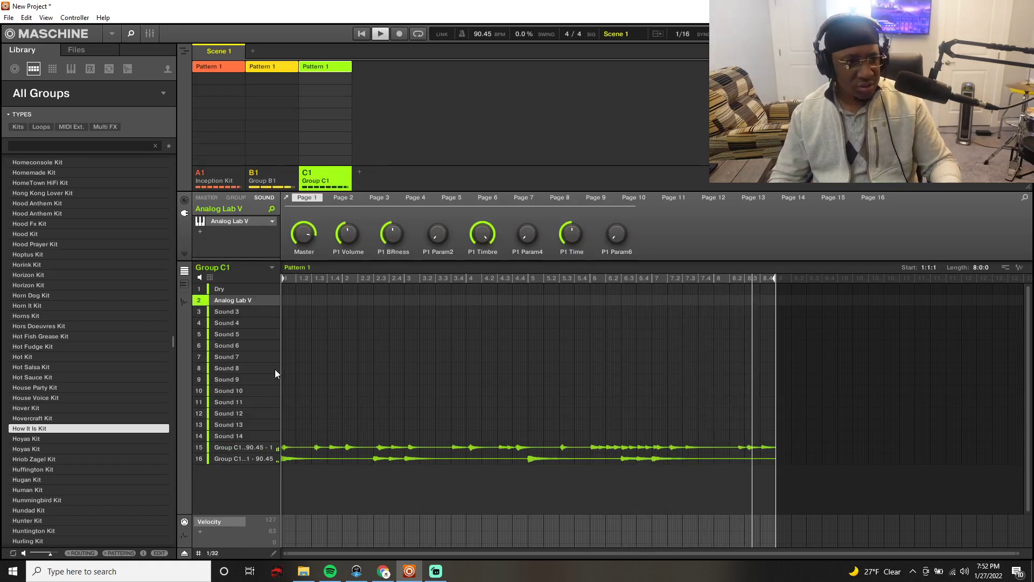
key(space)
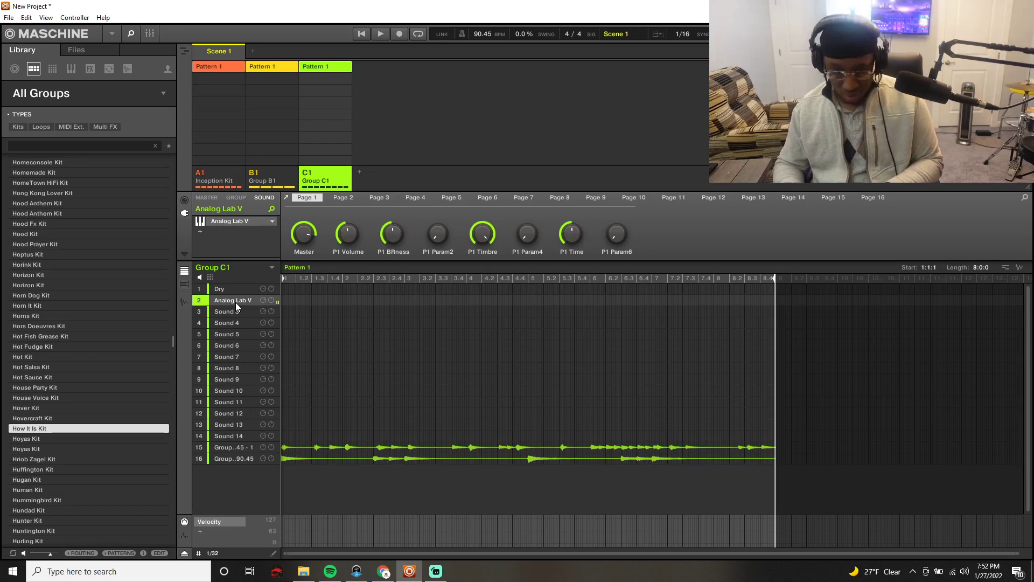
key(ctrl+space)
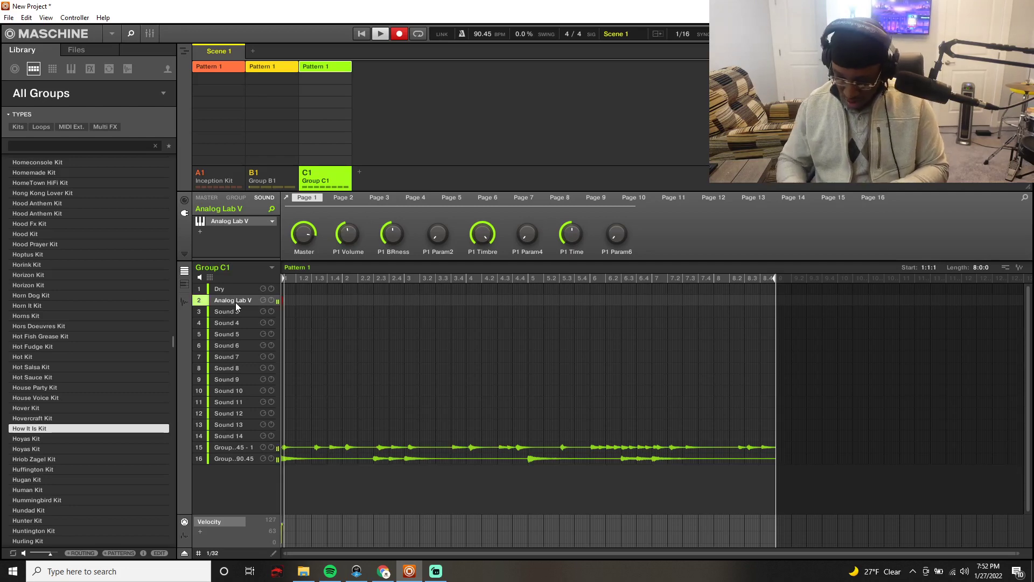
key(space)
key(ctrl+z)
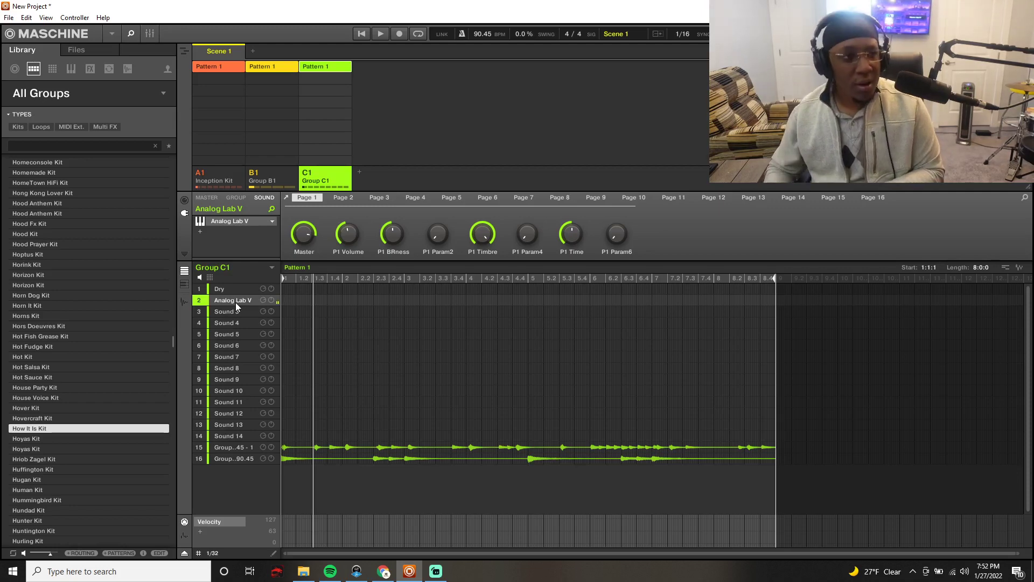
Open the Analog Lab V instrument on Sound 2, browse its Strings presets and load Celtic Village.
click(236, 222)
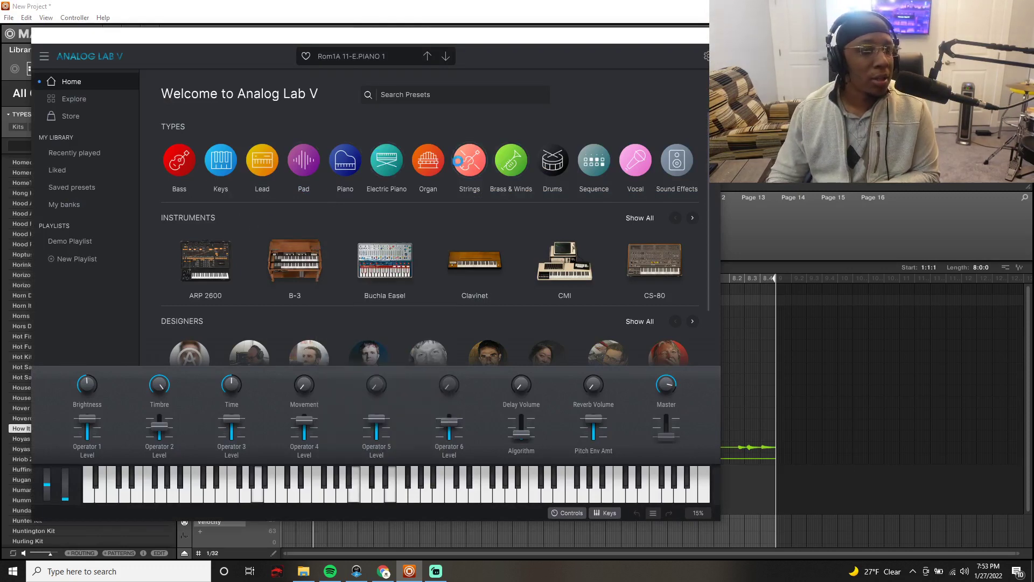
mouse_move(469, 160)
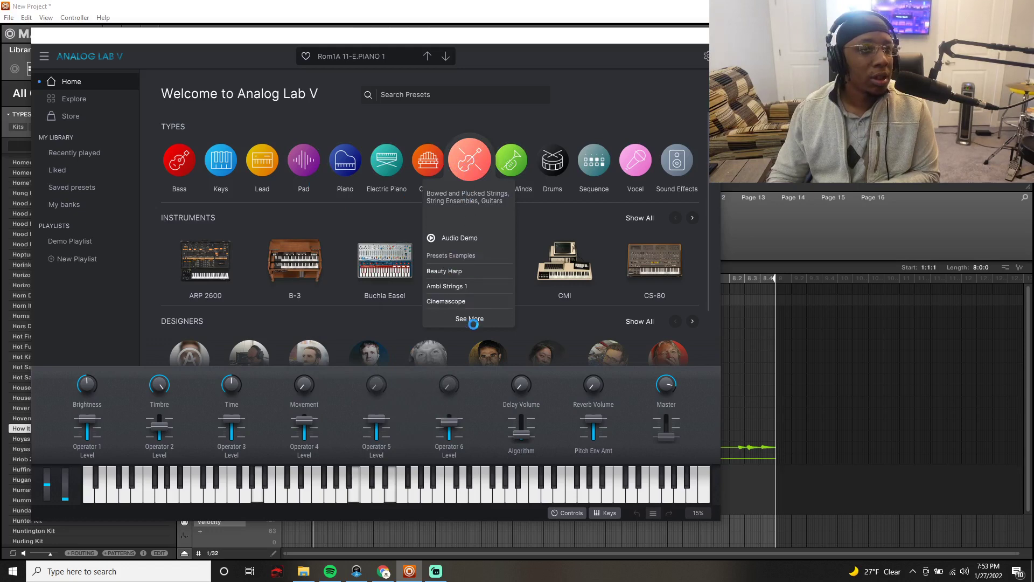
click(475, 319)
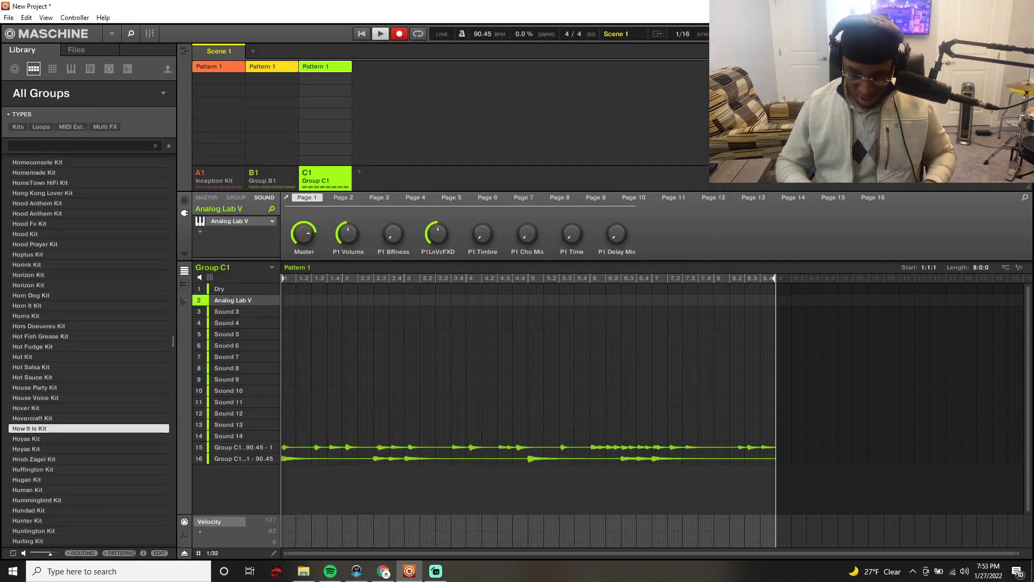
Record a sustained strings part on Sound 2 across the eight-bar pattern and solo that sound.
key(space)
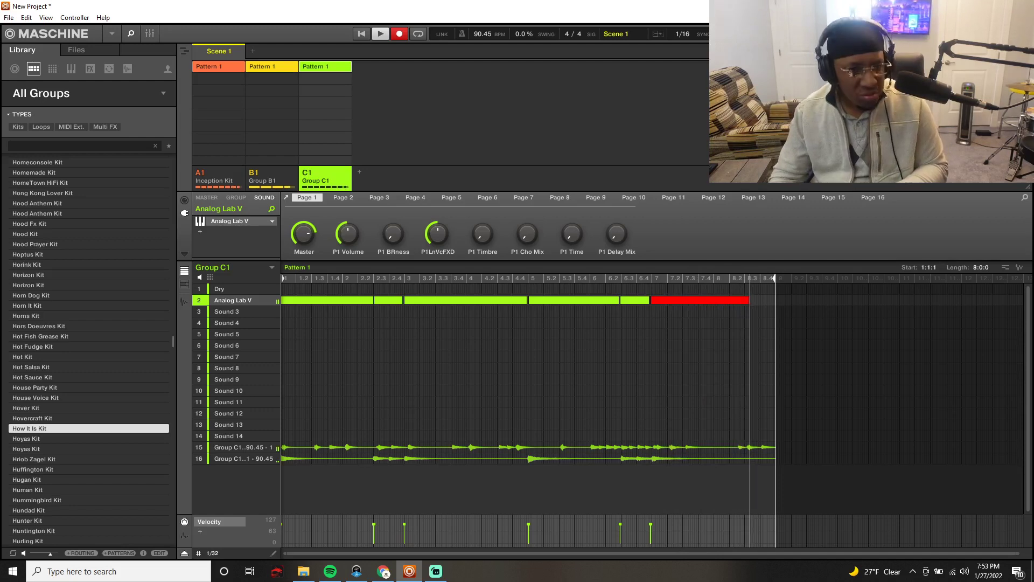
key(r)
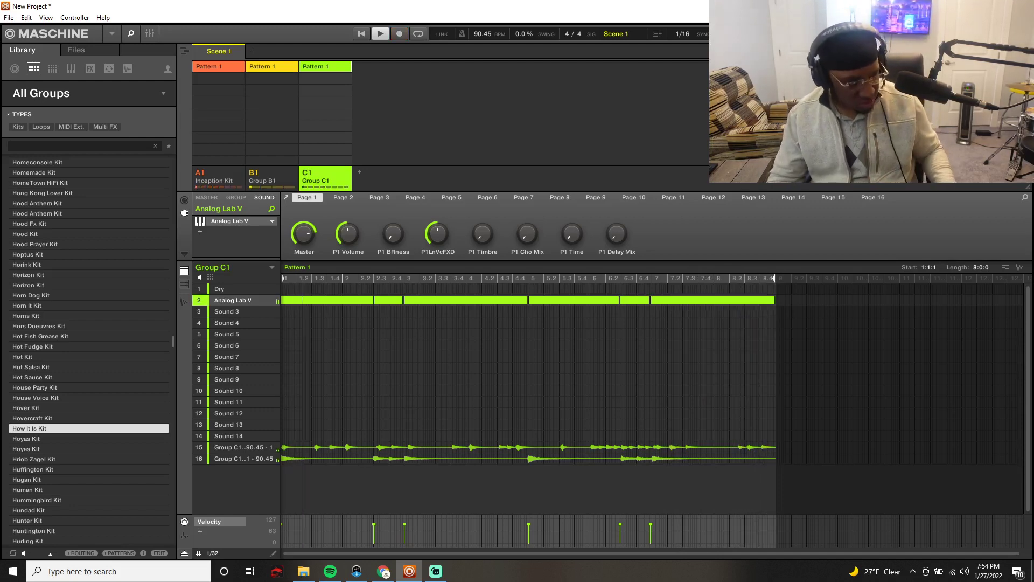
click(199, 447)
right_click(198, 302)
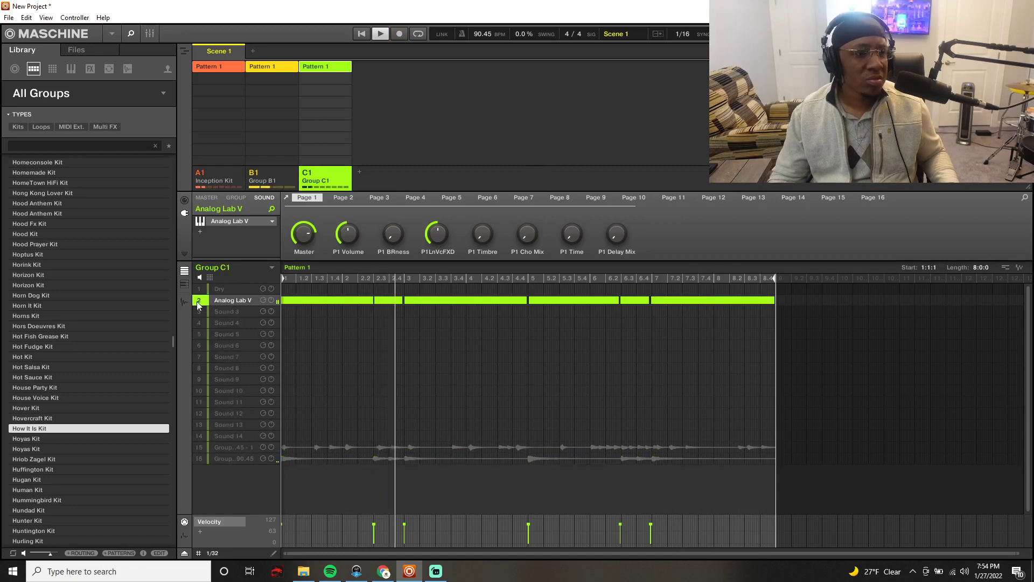
Add the kHs Chorus and kHs Bitcrush effects after the instrument on the Analog Lab V sound.
click(199, 232)
mouse_move(220, 265)
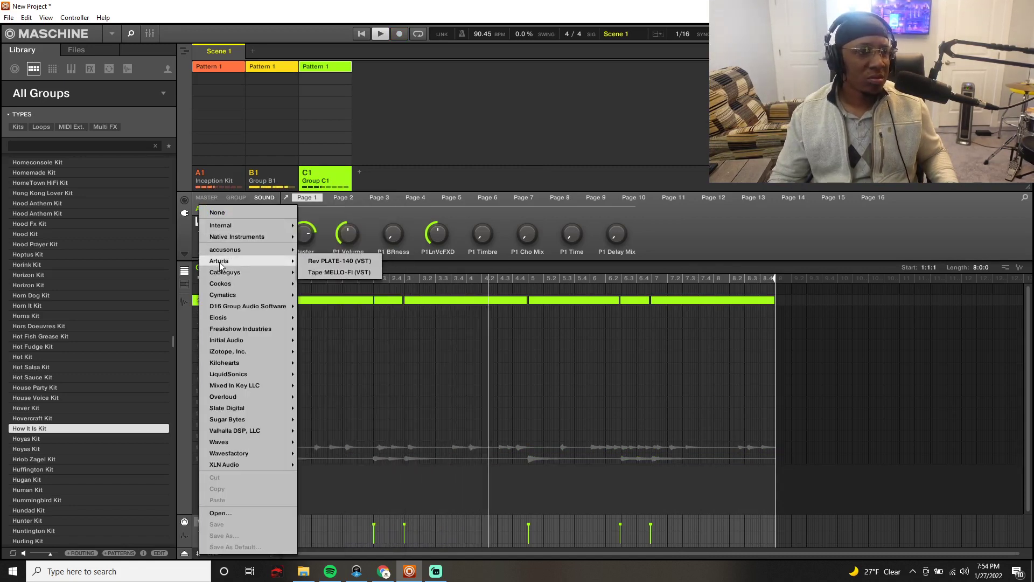
mouse_move(237, 374)
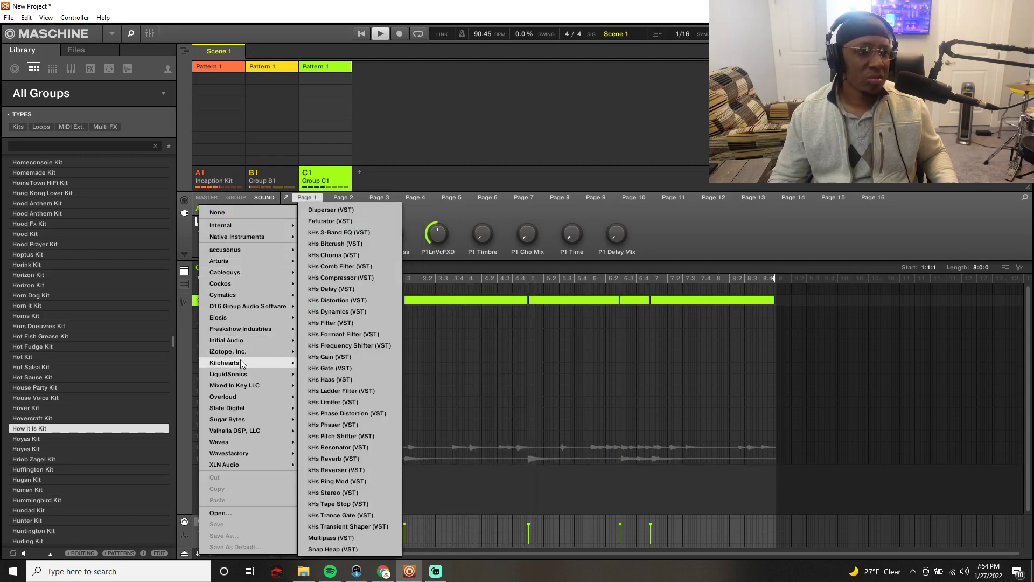
click(351, 256)
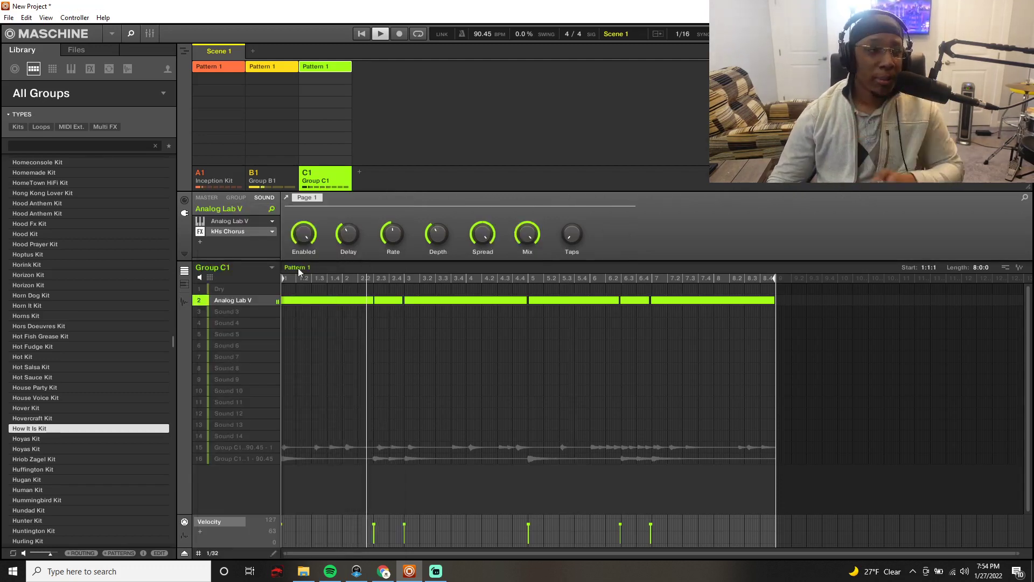
click(202, 242)
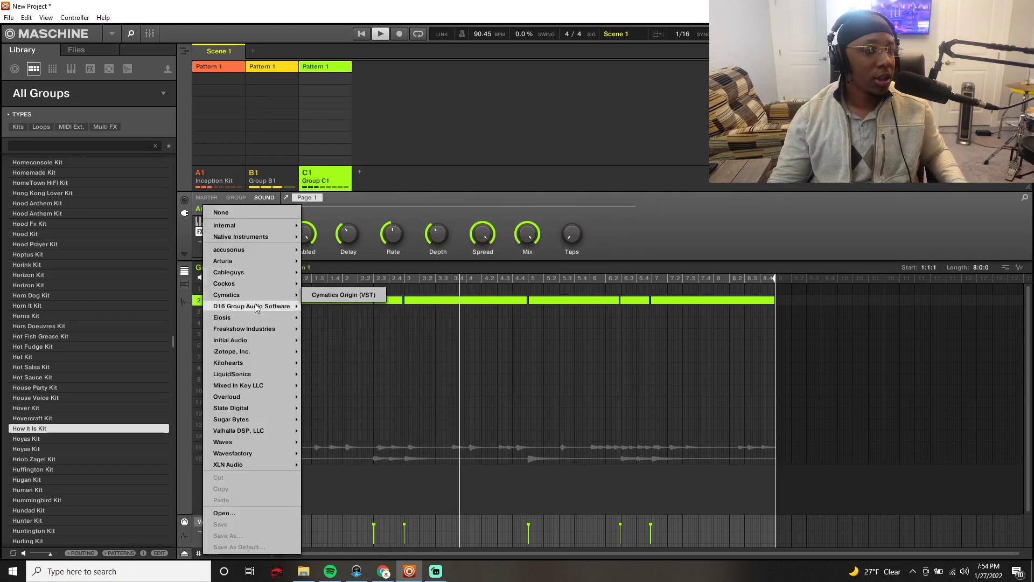
click(344, 245)
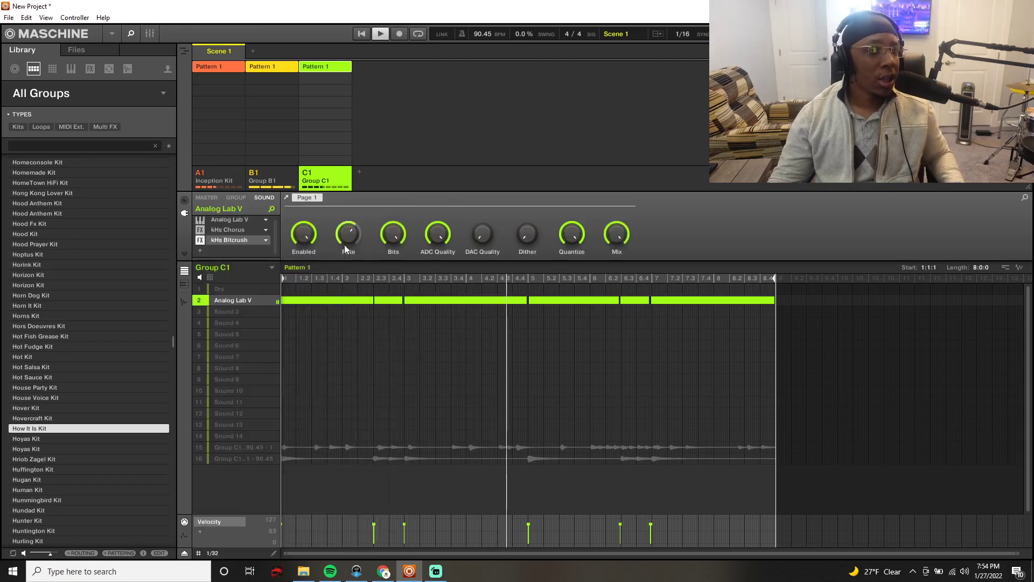
Raise DAC Quality and Dither to maximum in the kHs Bitcrush effect and close its window.
click(241, 243)
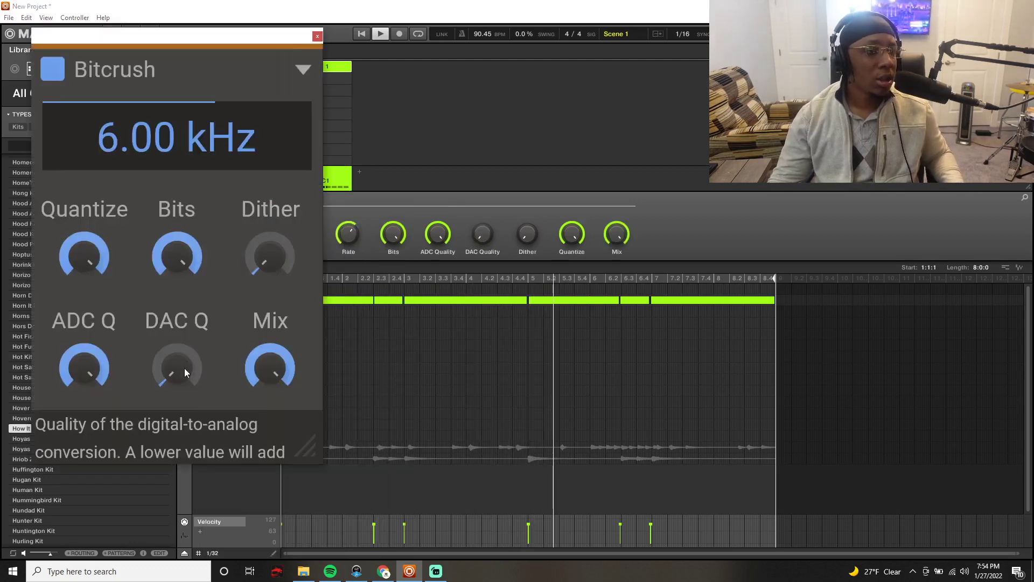
drag(267, 258, 268, 205)
drag(209, 132, 210, 145)
click(317, 36)
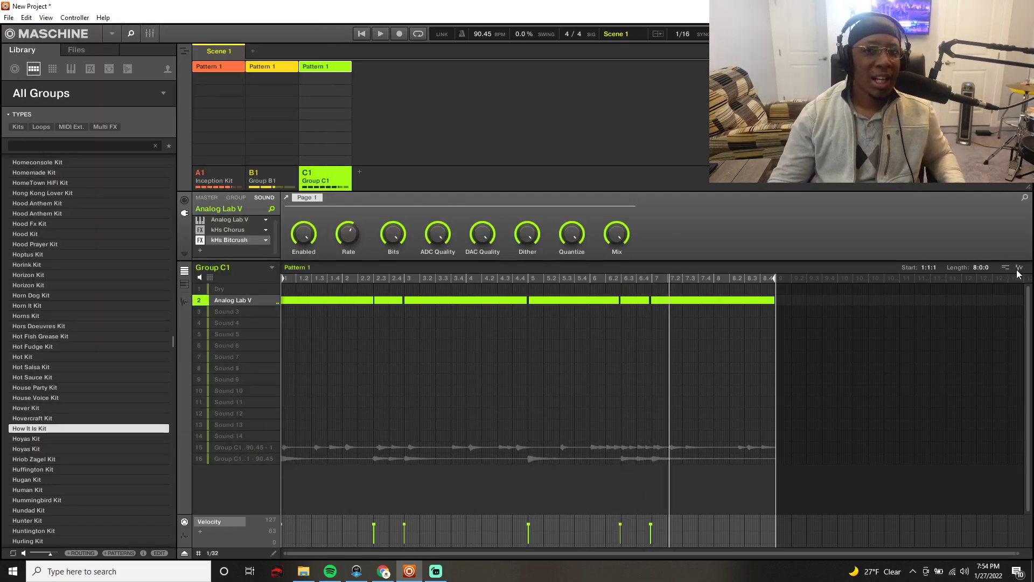
Render the soloed Analog Lab V part as audio onto Sound 14 and delete its recorded notes from Sound 2.
drag(573, 418, 568, 419)
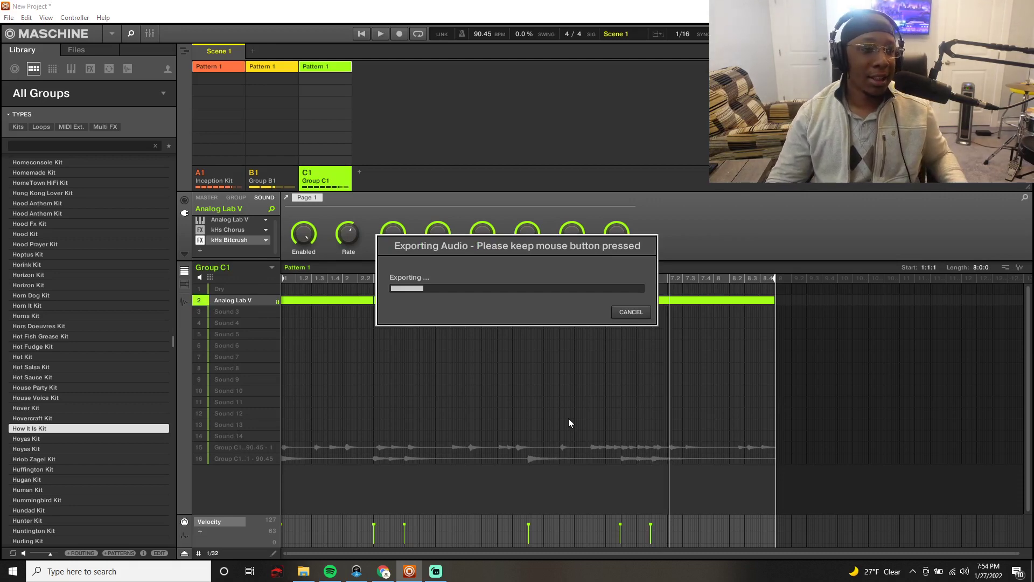
drag(569, 419, 569, 419)
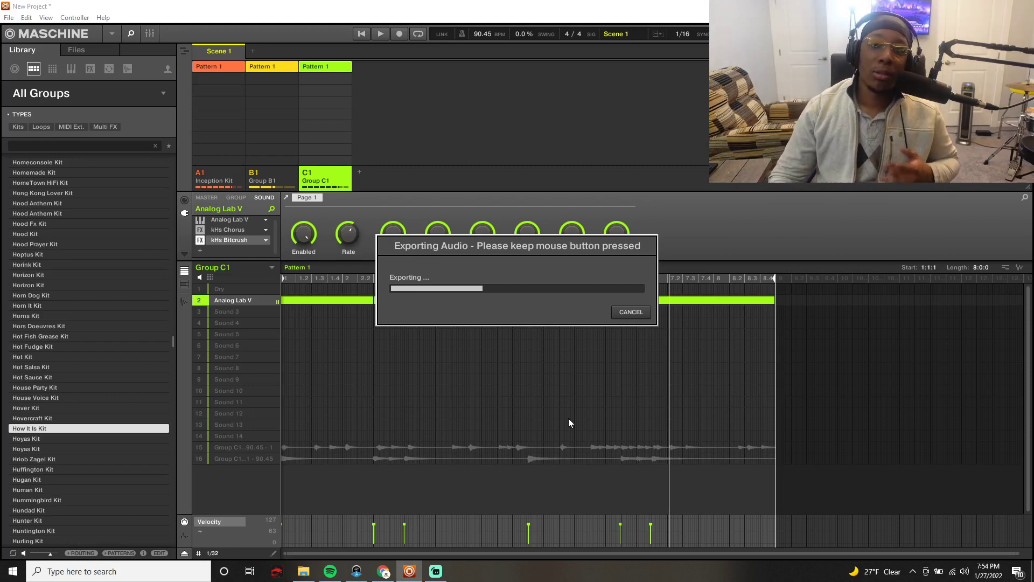
drag(569, 423, 569, 423)
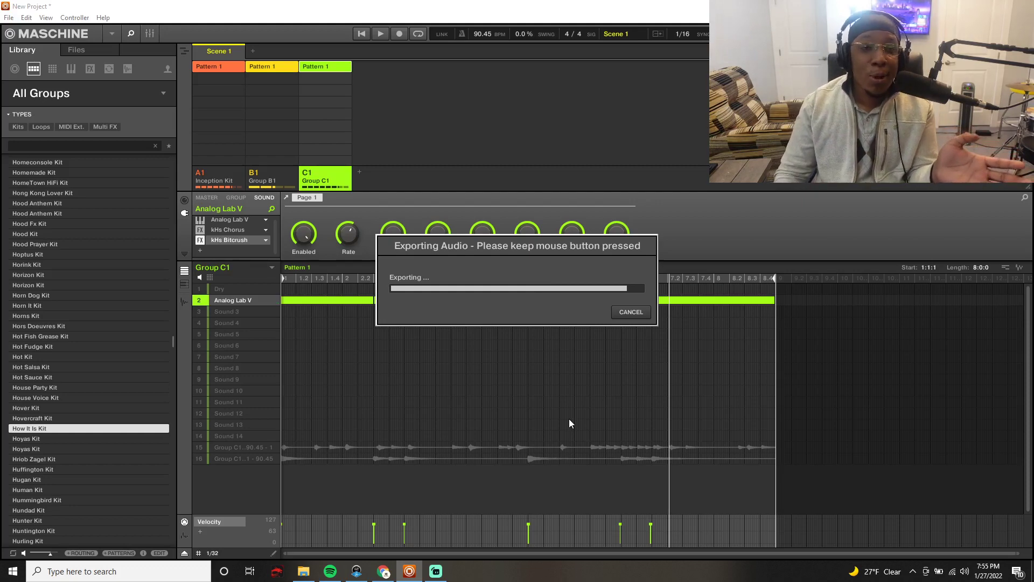
drag(354, 429, 265, 439)
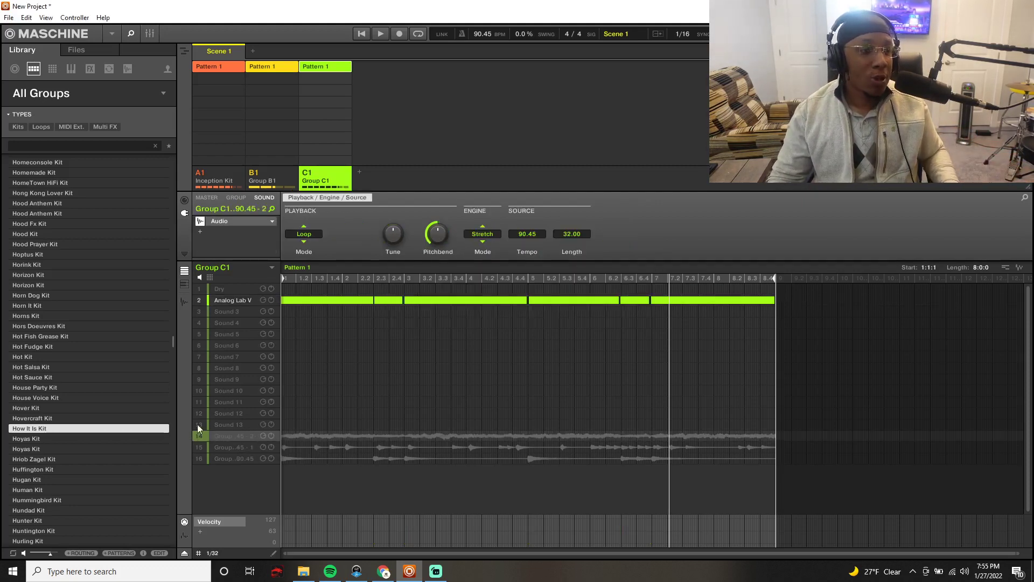
click(719, 322)
drag(824, 293, 314, 302)
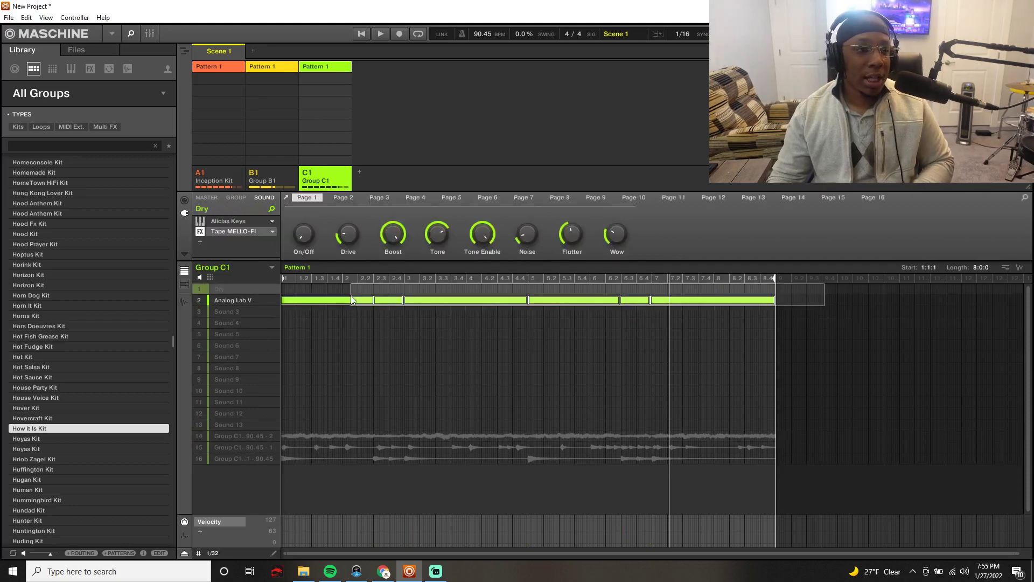
key(Delete)
Reset the Dry sound in slot 1 and bypass the kHs Chorus and kHs Bitcrush effects on Analog Lab V.
right_click(243, 290)
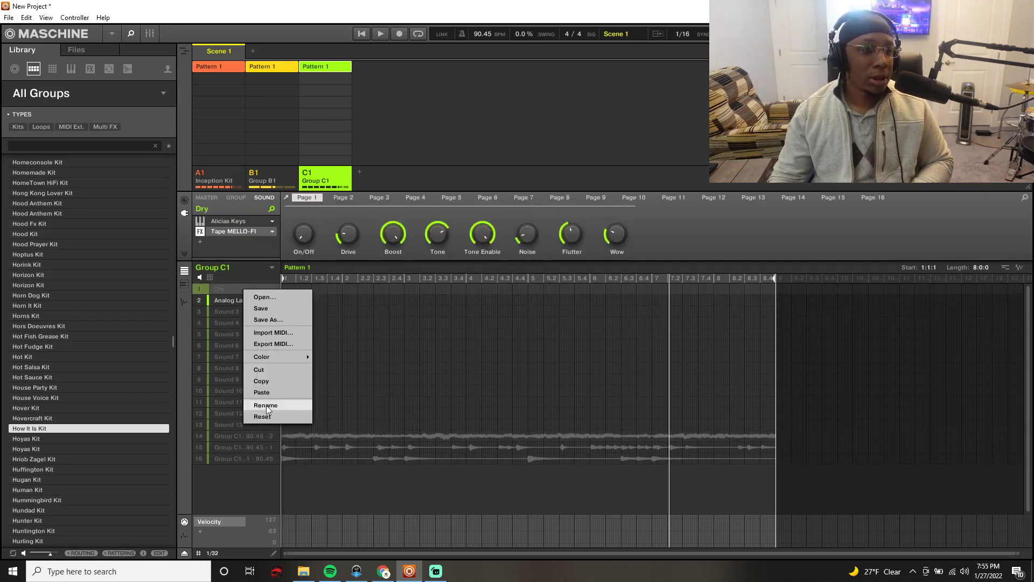
click(272, 364)
click(238, 300)
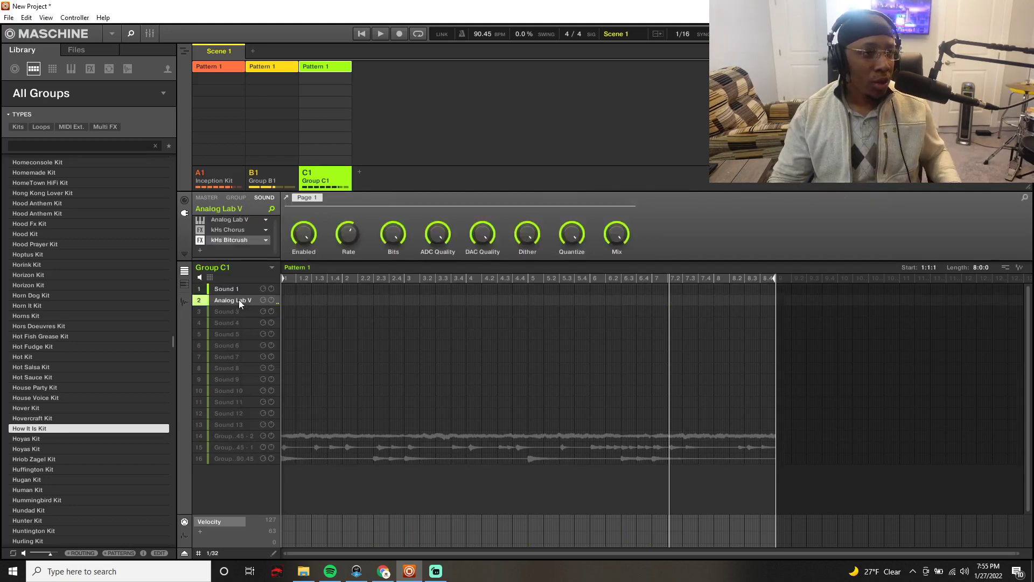
click(200, 231)
click(200, 240)
Play the pattern and unmute the rendered loops on Sounds 14 and 16.
key(space)
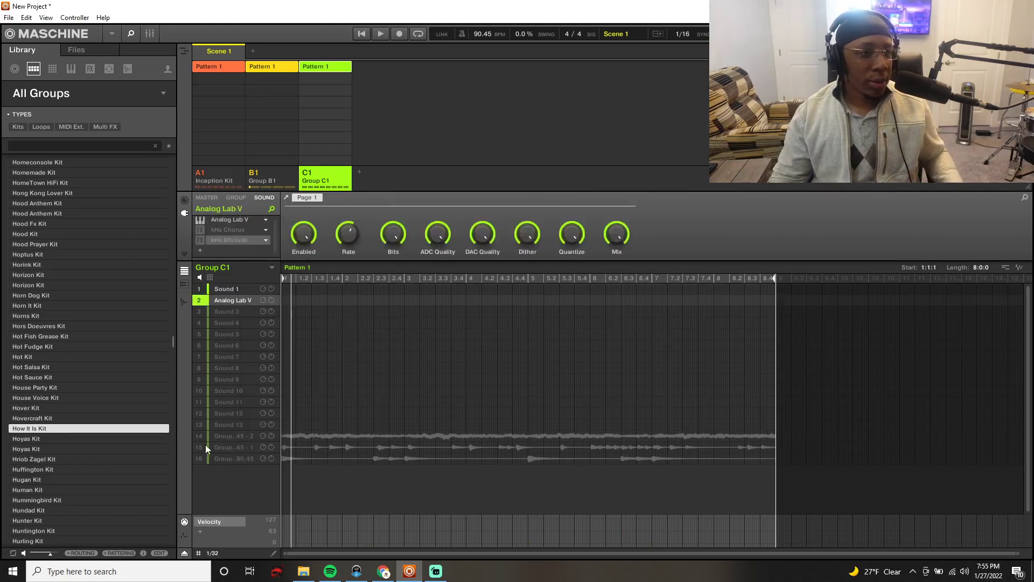
click(201, 457)
click(197, 439)
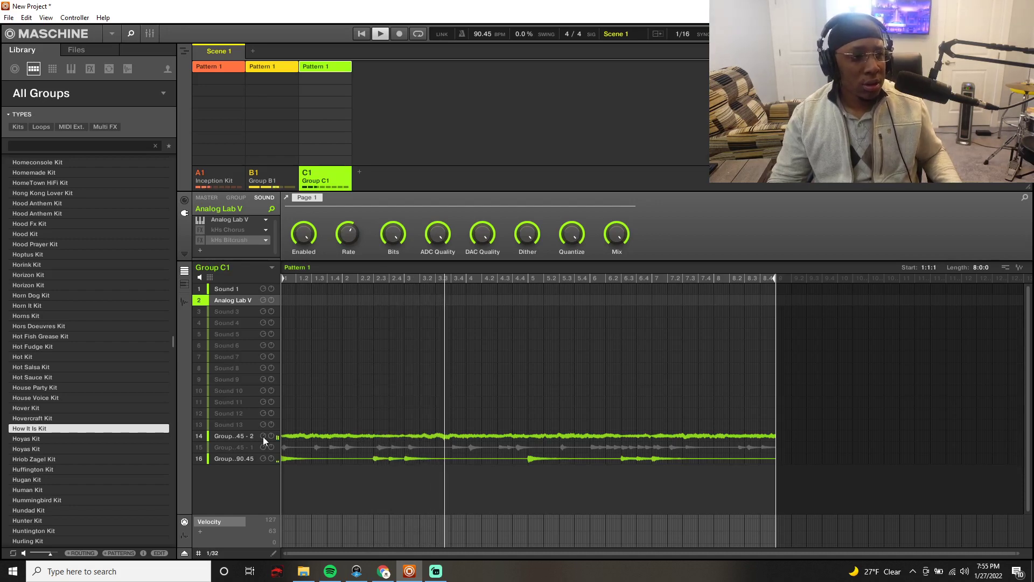
Reopen the Analog Lab V instrument and add the Big Lead type to the preset filter.
click(226, 218)
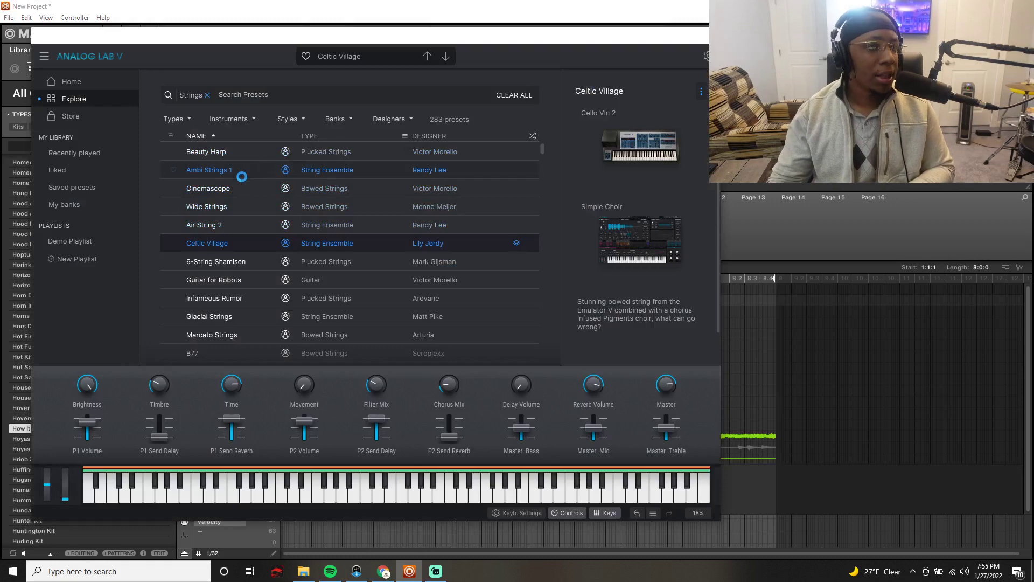
click(174, 118)
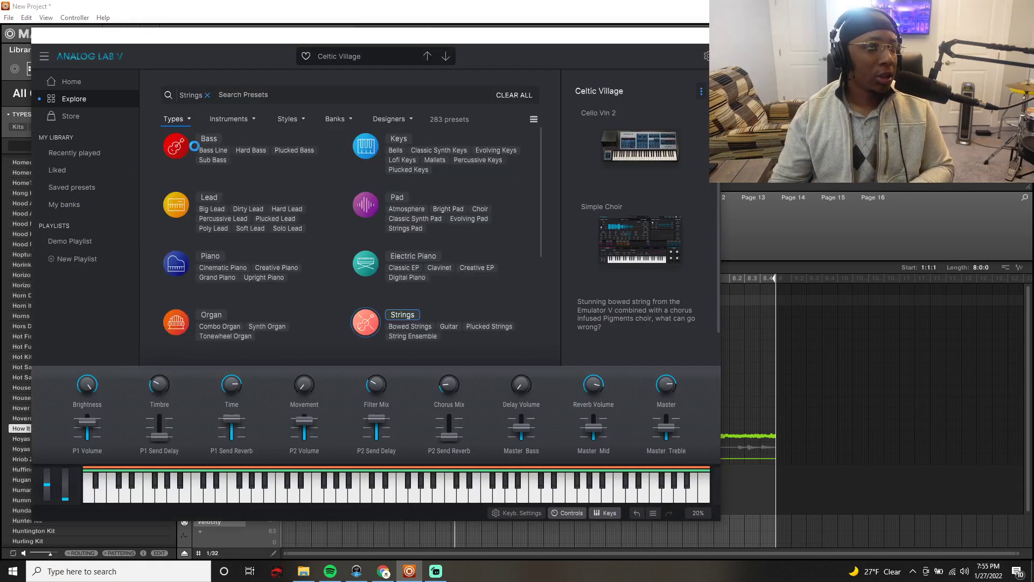
click(212, 209)
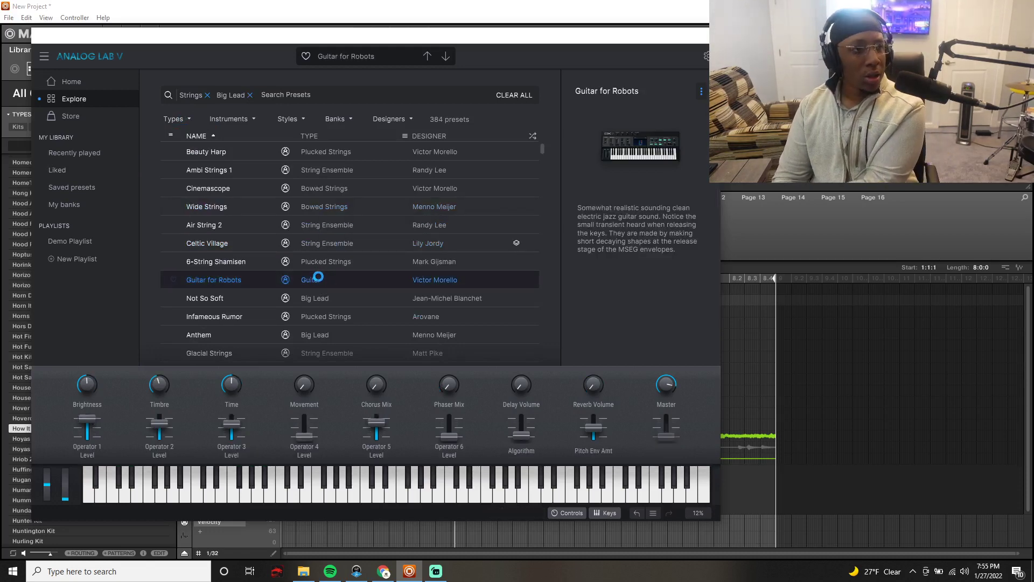
Audition Not So Soft, Anthem, Formant Lead and Talking About U01, load the 4 Notes Unison preset and close the instrument window.
click(317, 296)
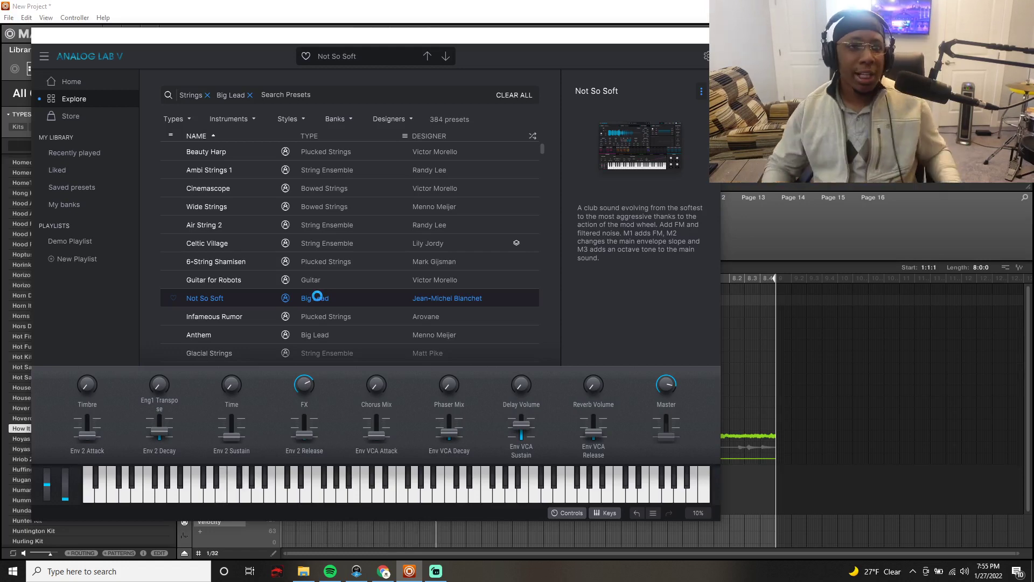
click(325, 340)
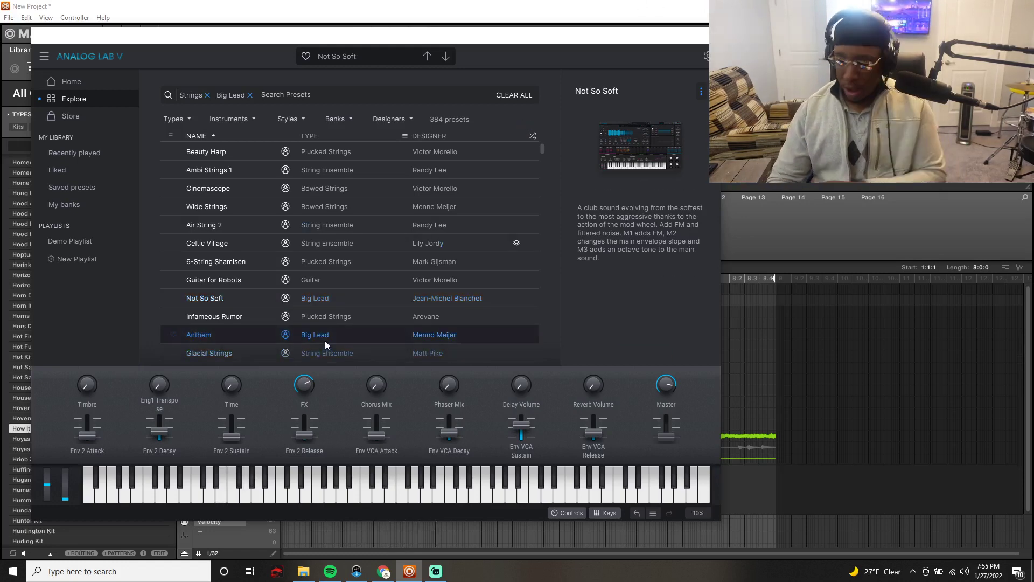
scroll(328, 323, down, 3)
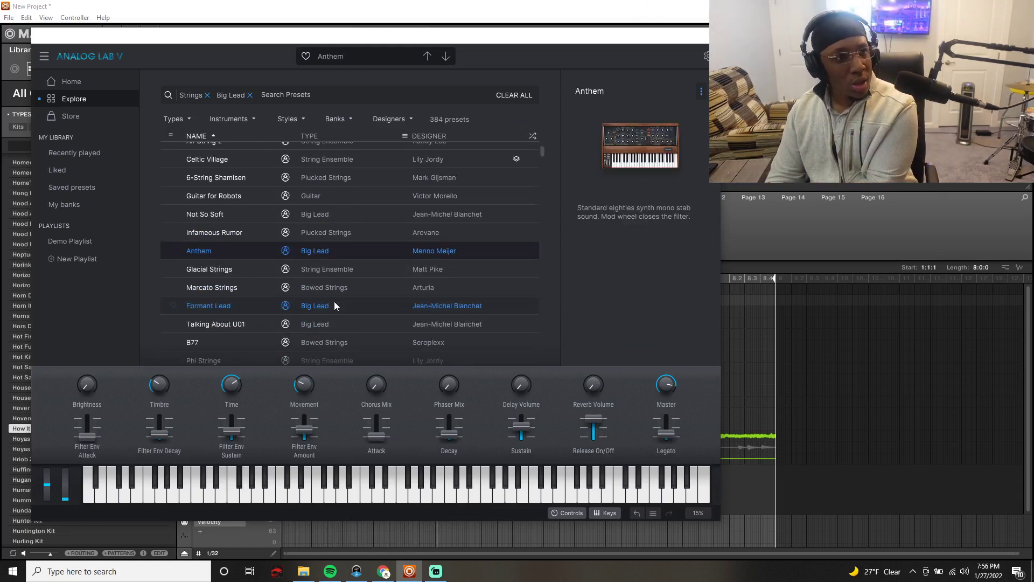
click(334, 304)
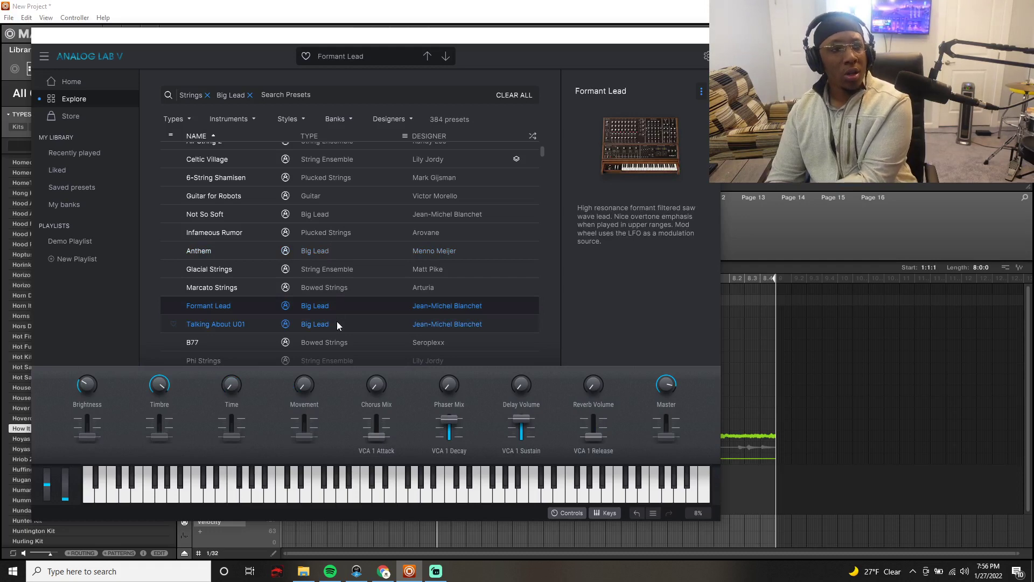
click(337, 323)
scroll(340, 322, down, 5)
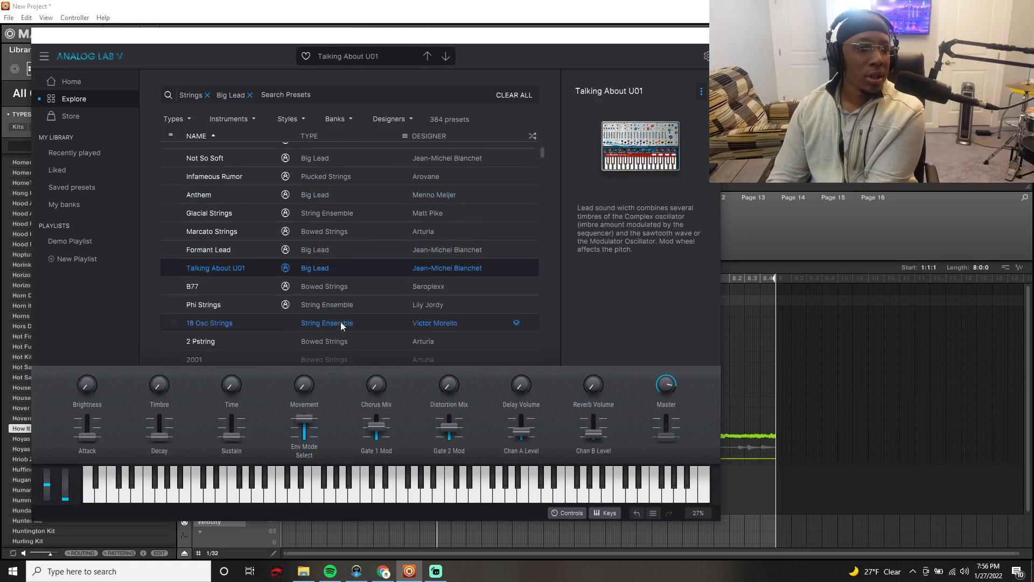
click(339, 313)
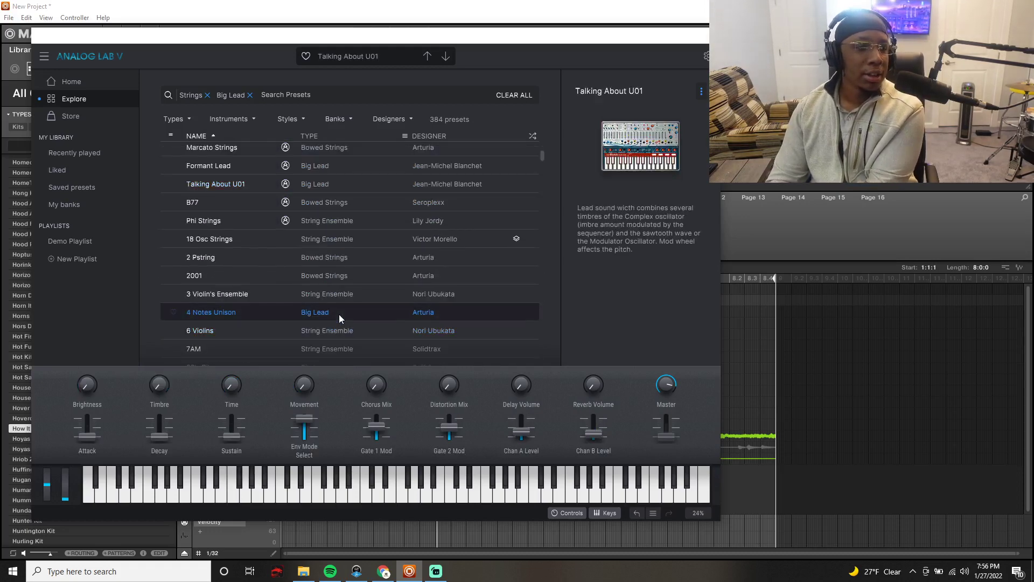
scroll(339, 315, down, 1)
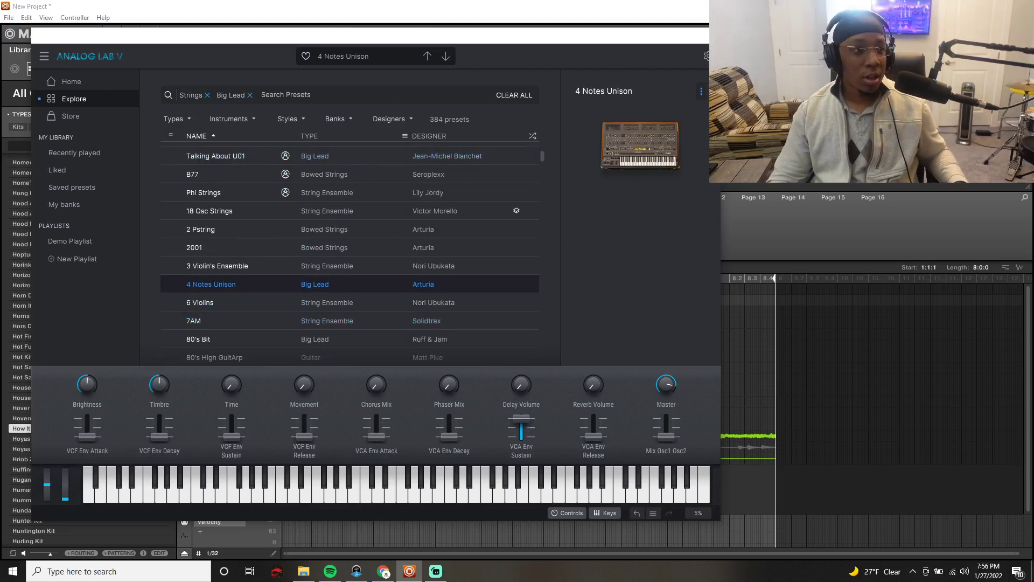
click(711, 35)
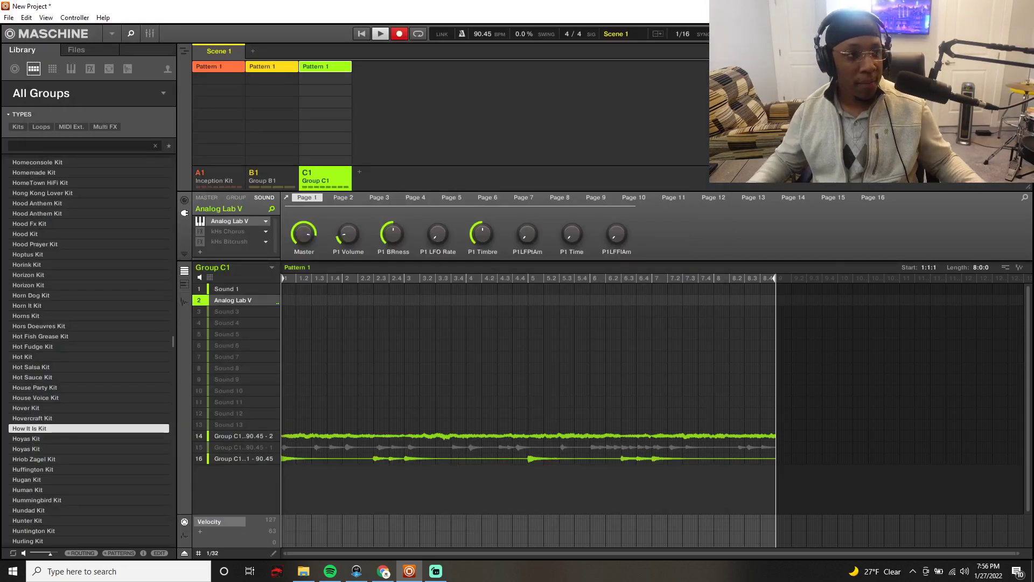
Record a lead part with the 4 Notes Unison preset on Sound 2 over the rendered loops.
key(space)
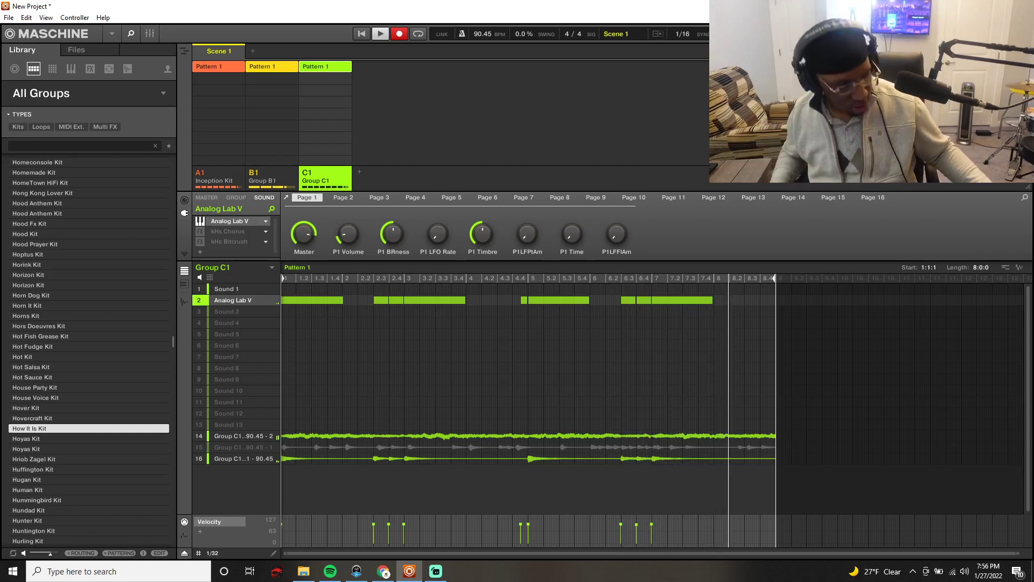
key(r)
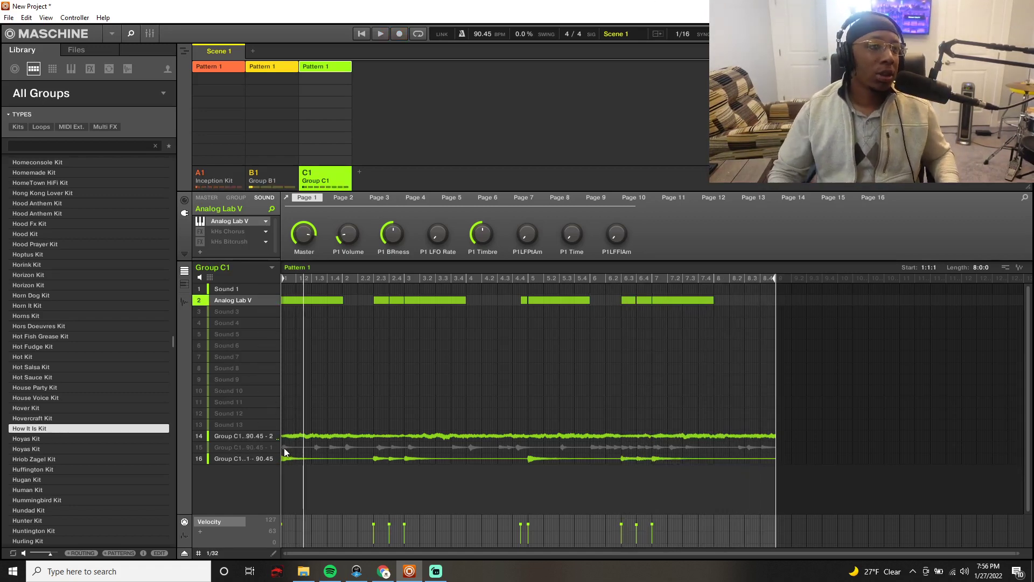
Solo Sound 2, render its lead part to an audio loop on Sound 13 and delete the recorded notes from Sound 2.
right_click(198, 304)
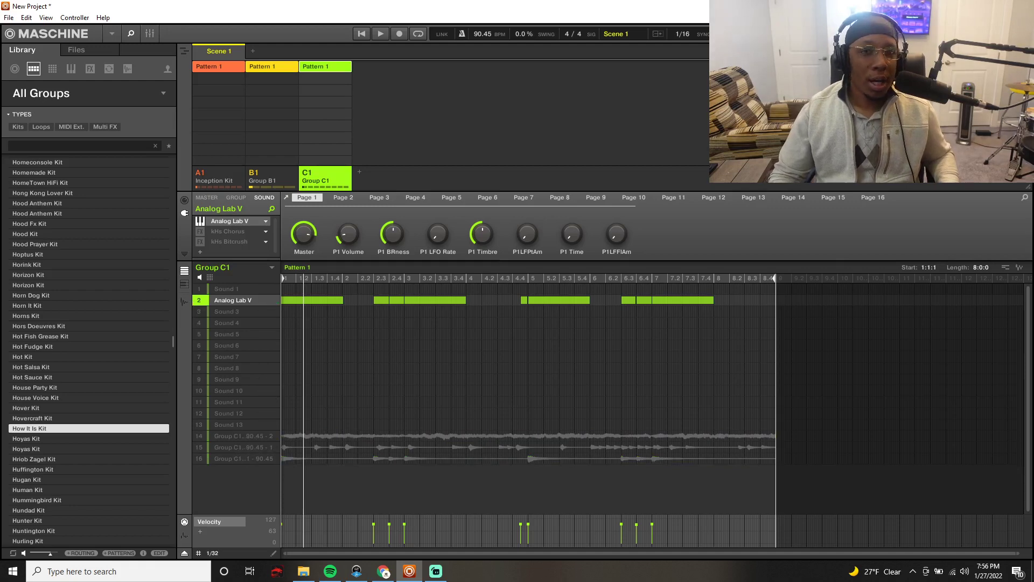
drag(794, 380, 781, 386)
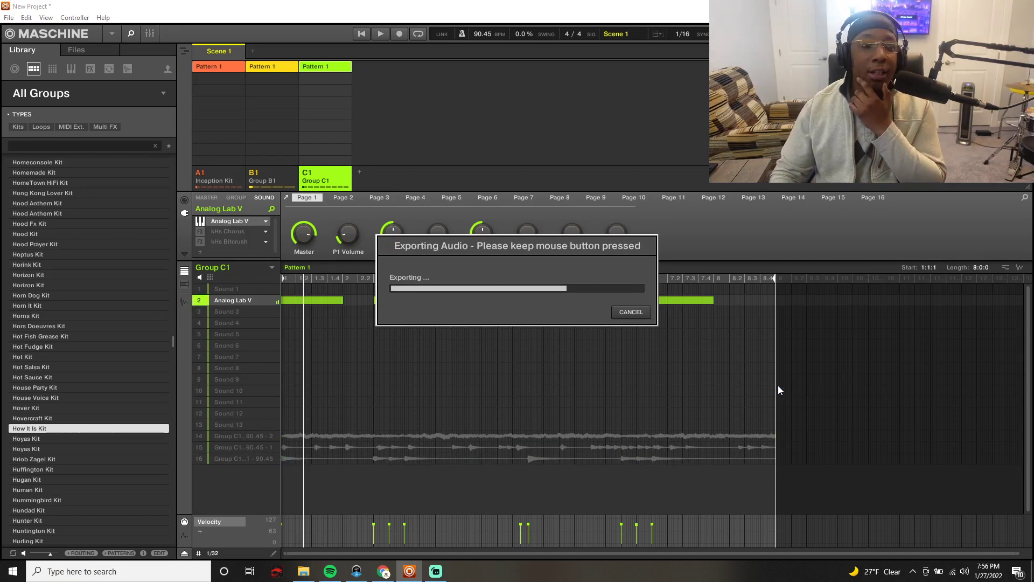
drag(779, 389, 238, 427)
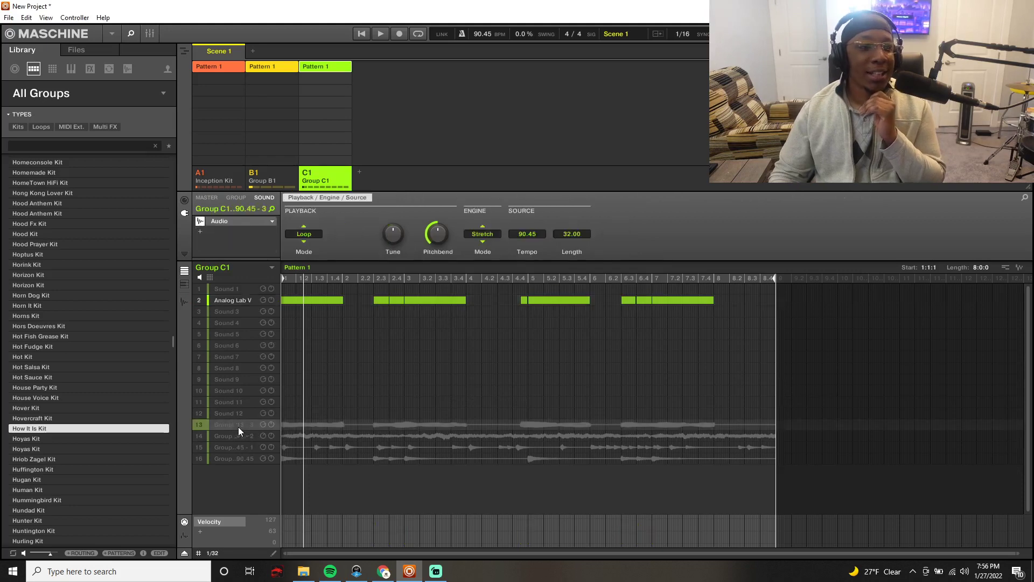
drag(736, 284, 303, 296)
key(Delete)
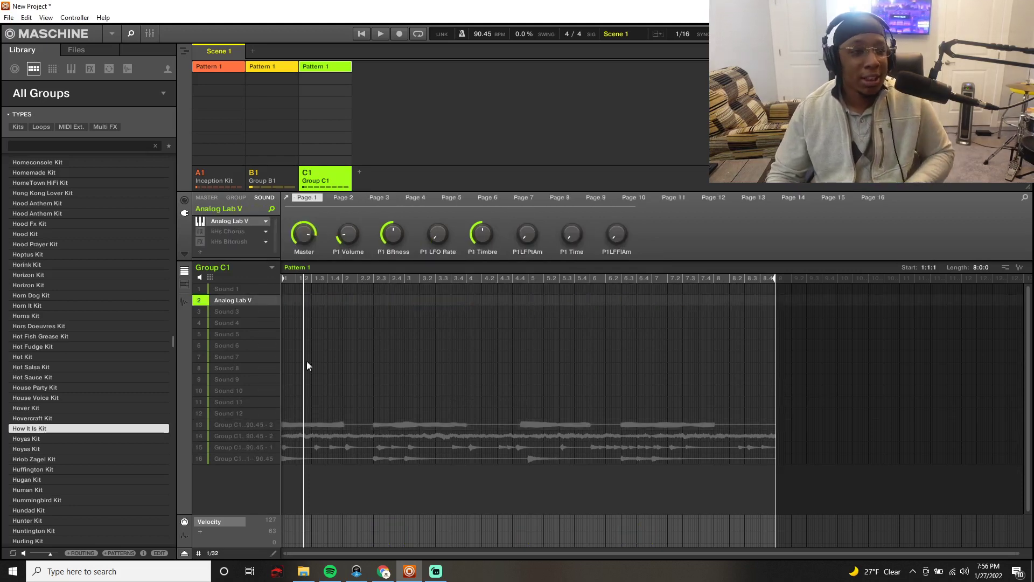
Play the pattern and unmute the rendered loops on Sounds 13 to 16 one by one.
click(204, 423)
key(space)
click(204, 434)
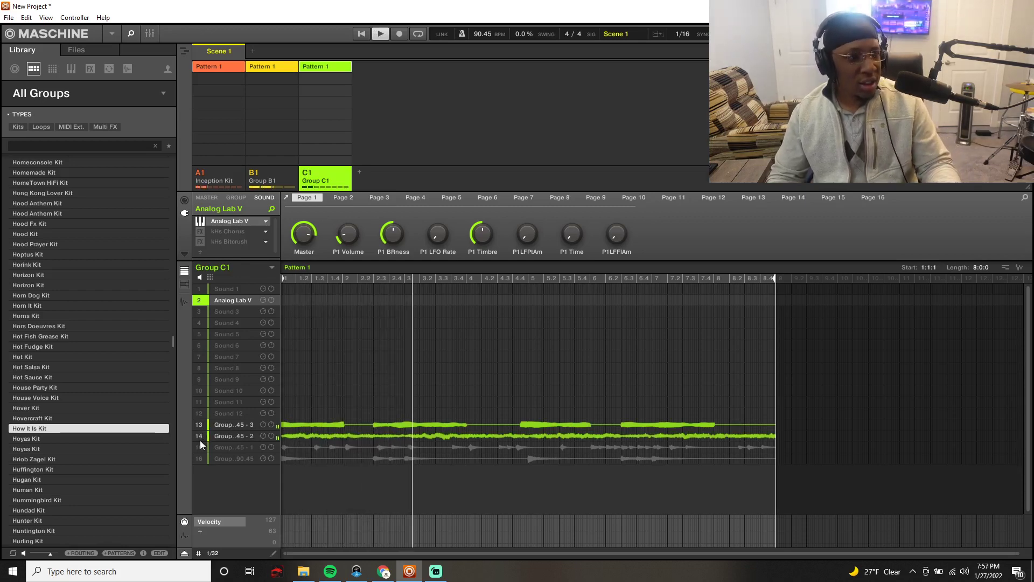
click(198, 445)
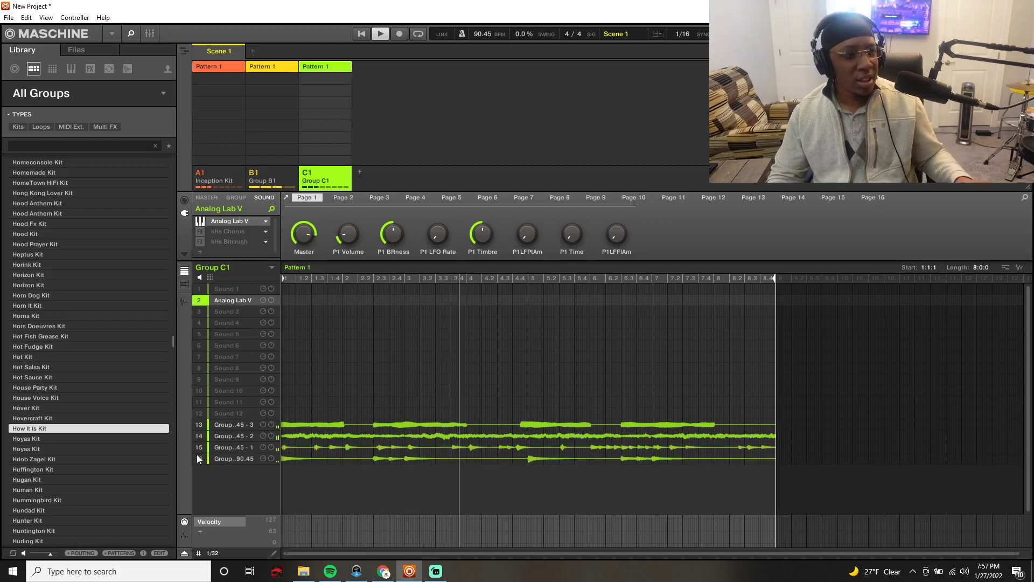
click(197, 457)
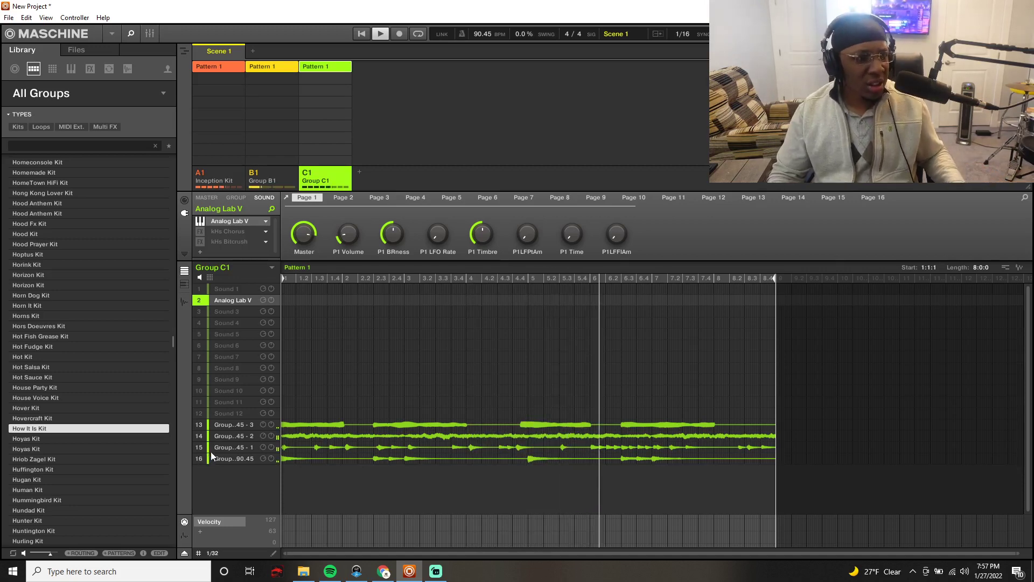
Mute the rendered loops on Sounds 14 and 13, leaving Sounds 15 and 16 on, and stop playback.
click(205, 437)
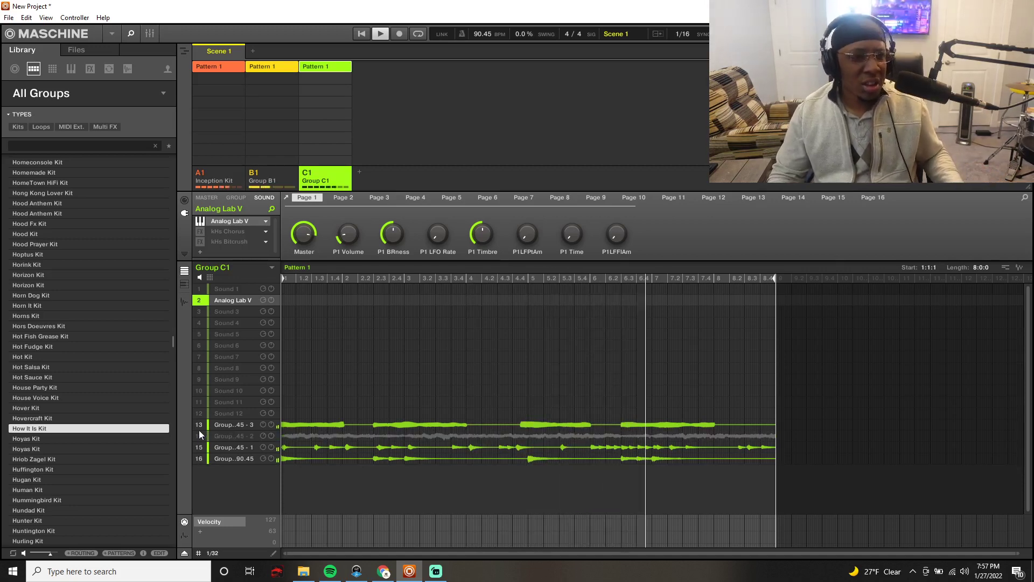
click(198, 428)
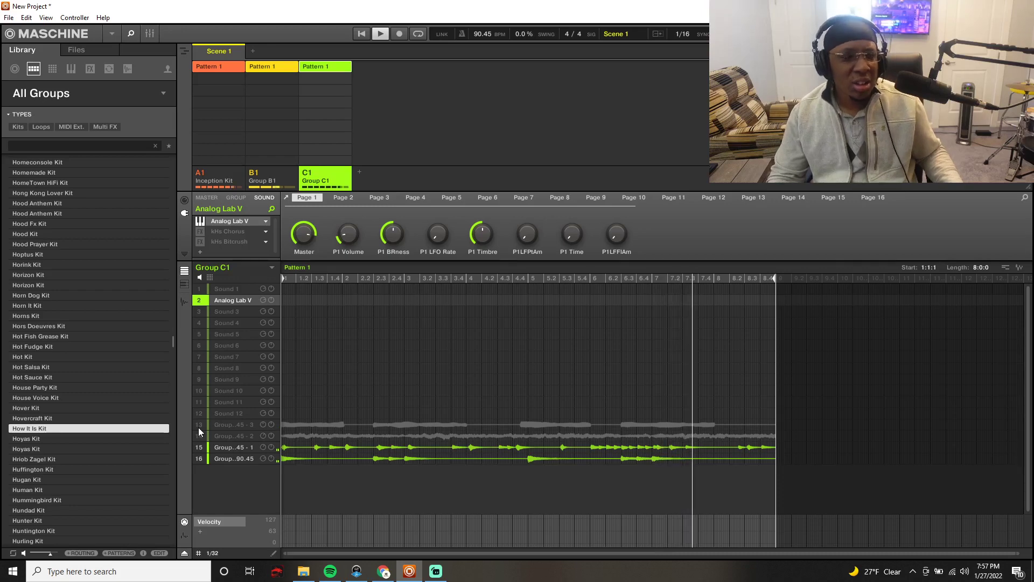
key(space)
key(space)
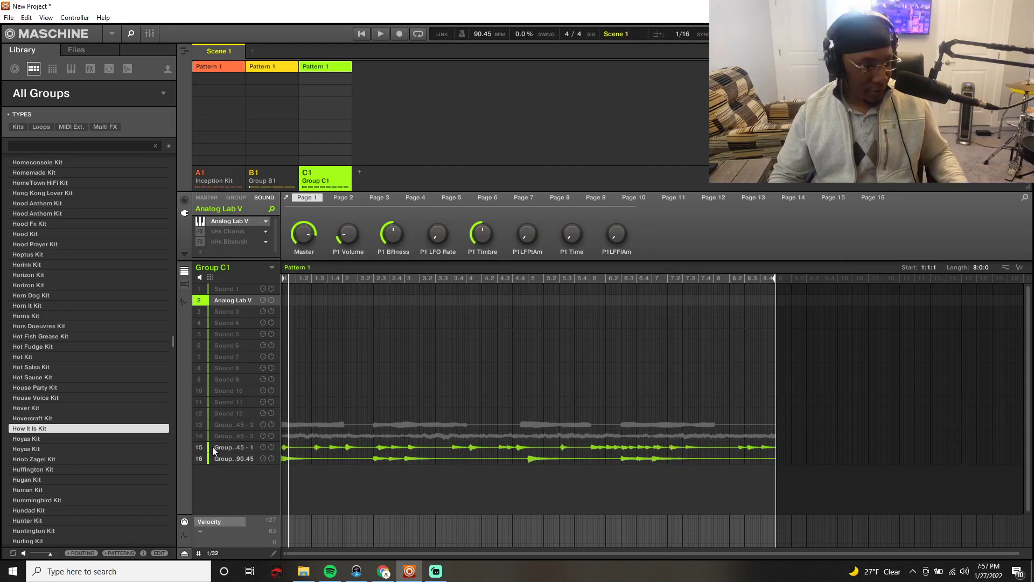
key(space)
key(space)
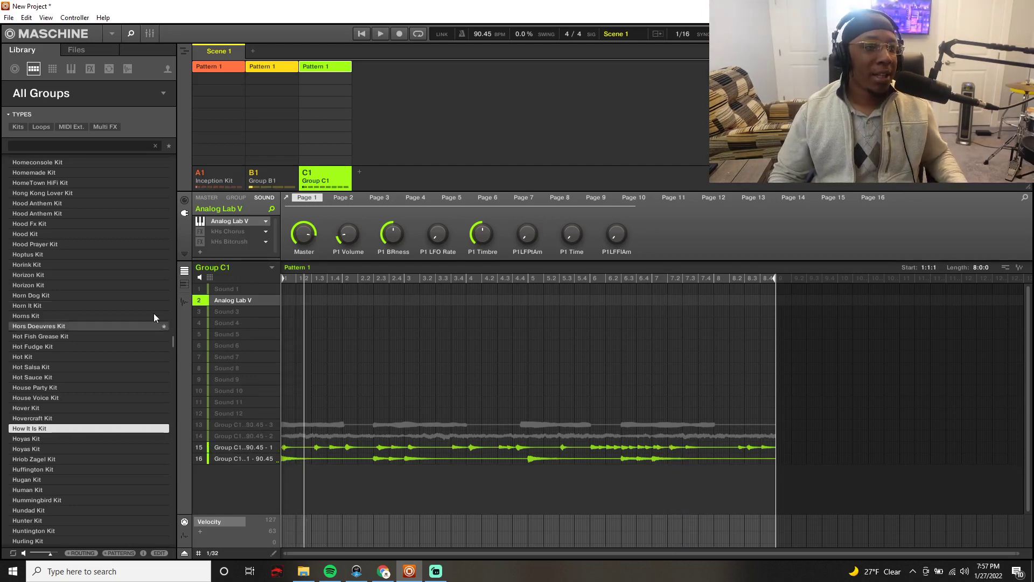
Reopen the Analog Lab V instrument, browse its Strings and Big Lead presets for another sound and move the instrument window aside.
click(235, 222)
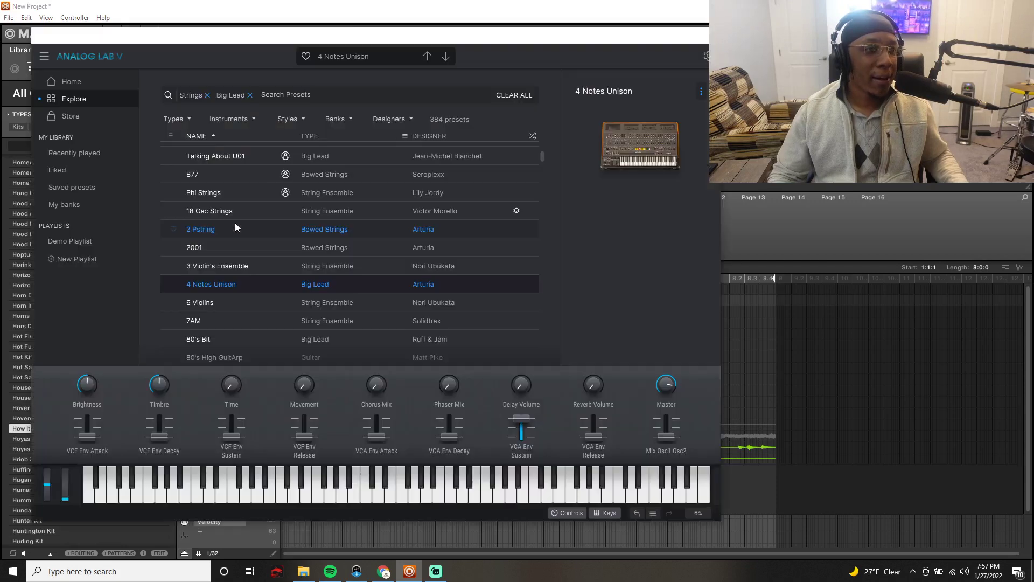
scroll(431, 223, down, 10)
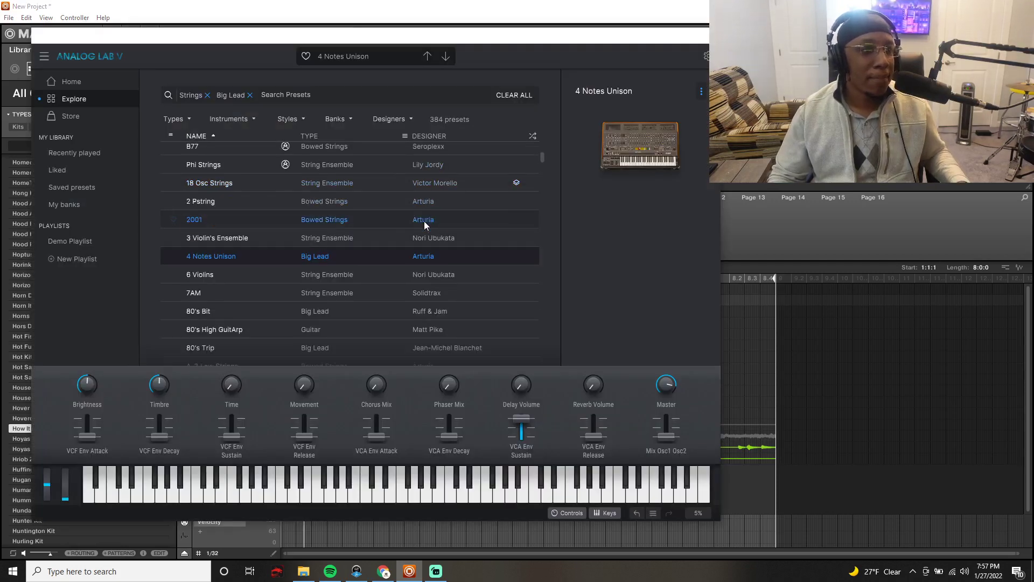
scroll(360, 215, down, 3)
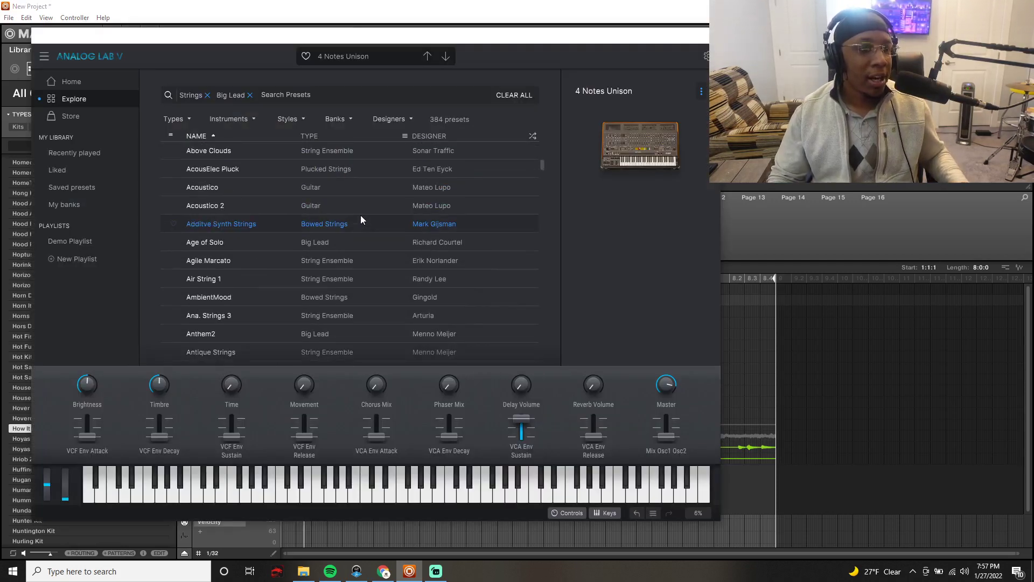
click(352, 268)
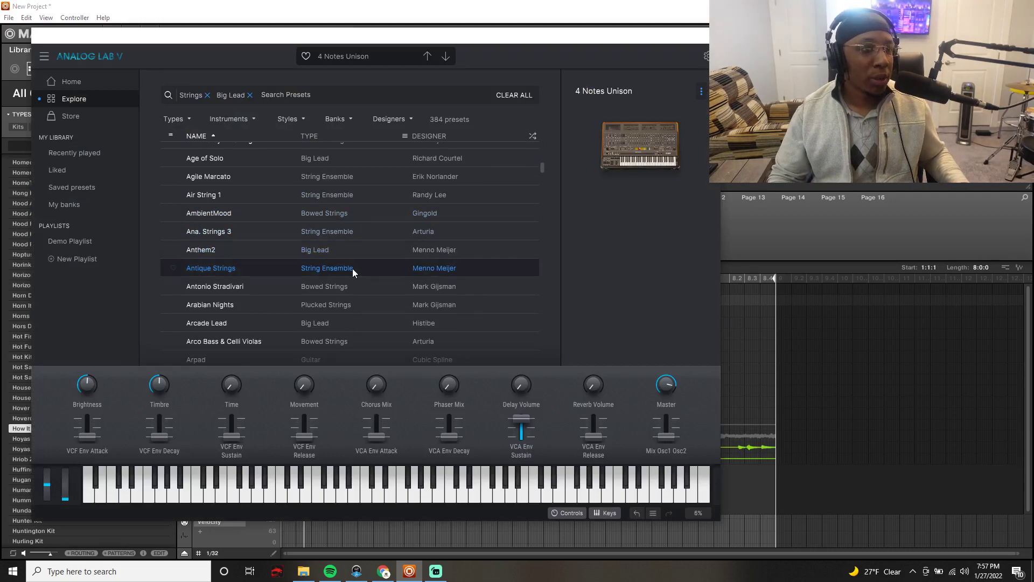
drag(514, 42, 1033, 91)
Record a new Analog Lab V part on Sound 2 over the loops on Sounds 15 and 16.
key(space)
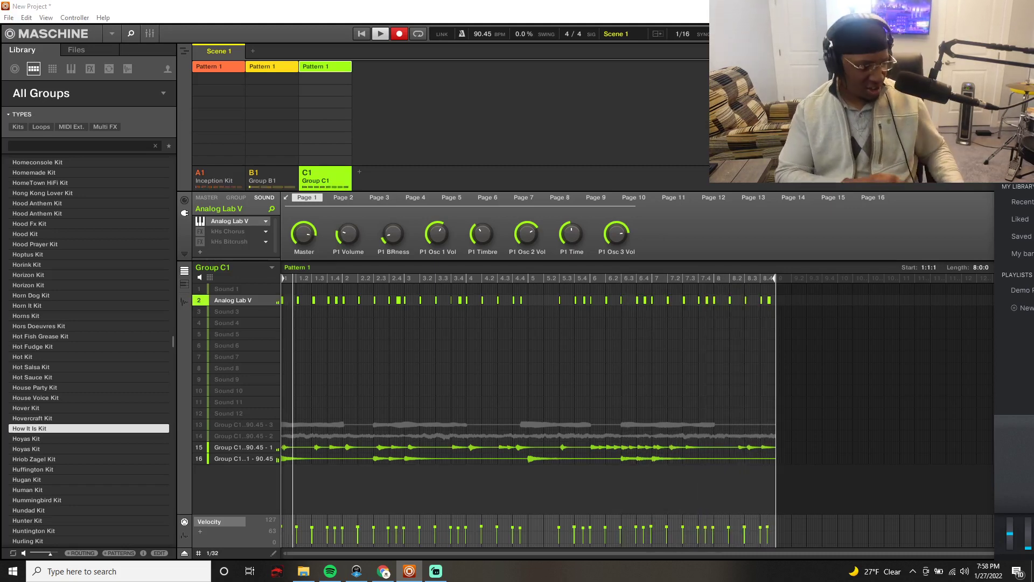
key(space)
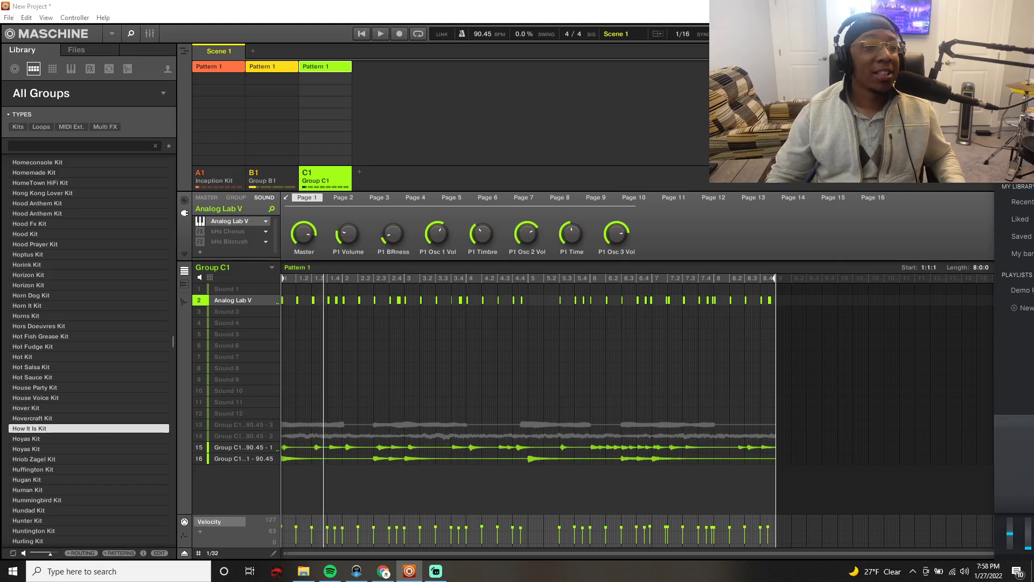
Switch to Group B1 and record an 8-bar bass pattern with the 808 [Pierre] sound.
right_click(262, 182)
click(408, 387)
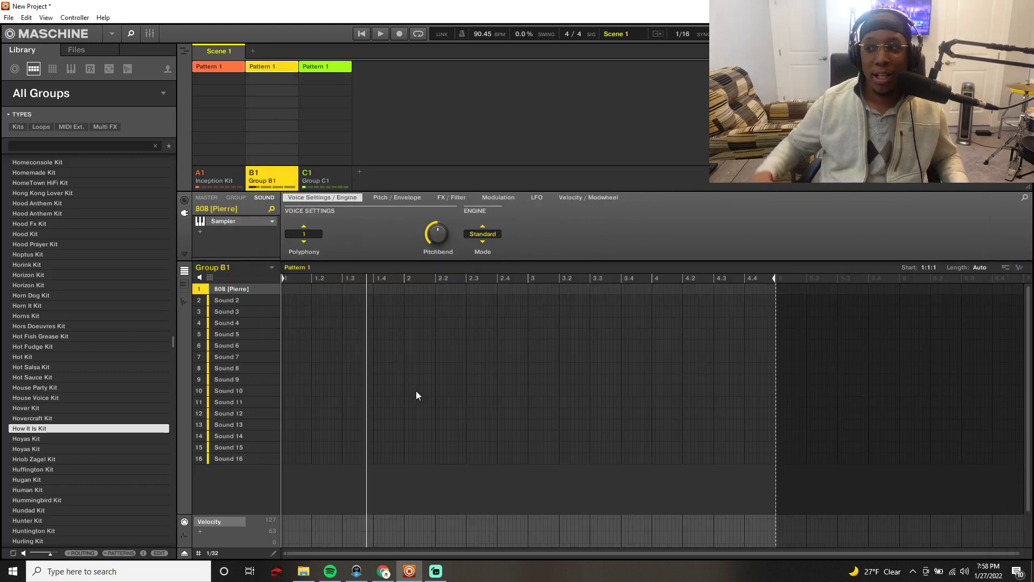
key(space)
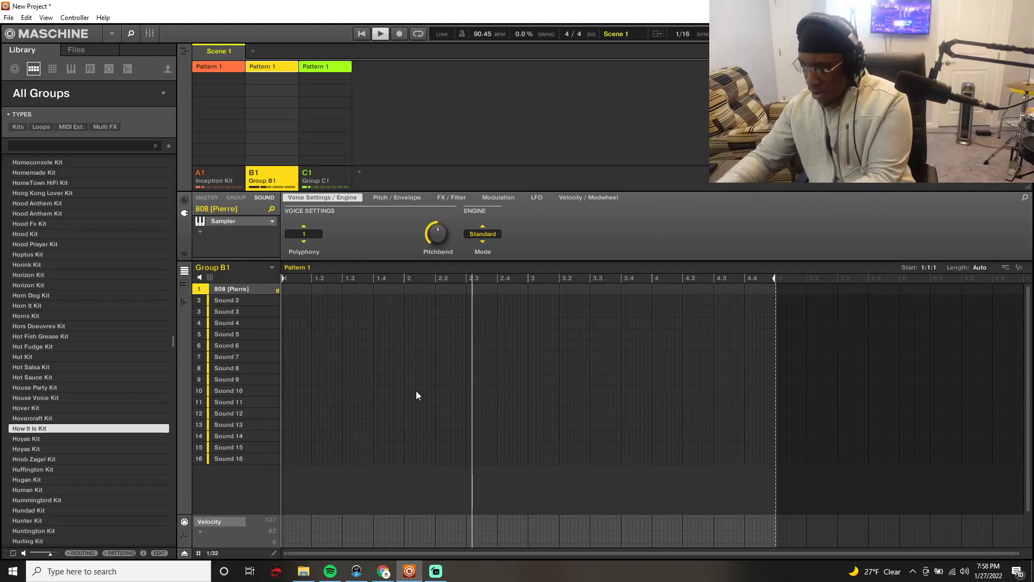
key(space)
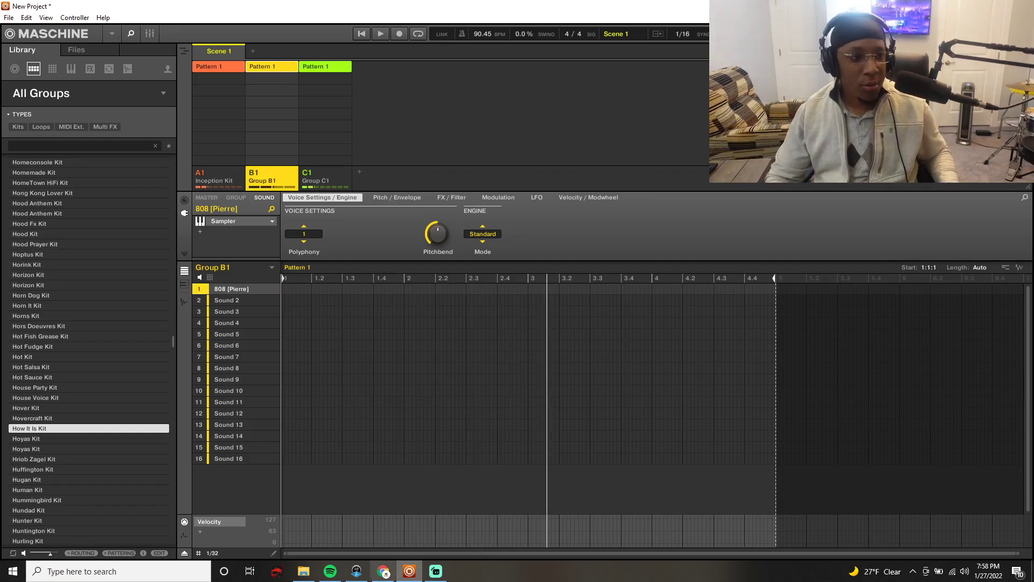
click(379, 576)
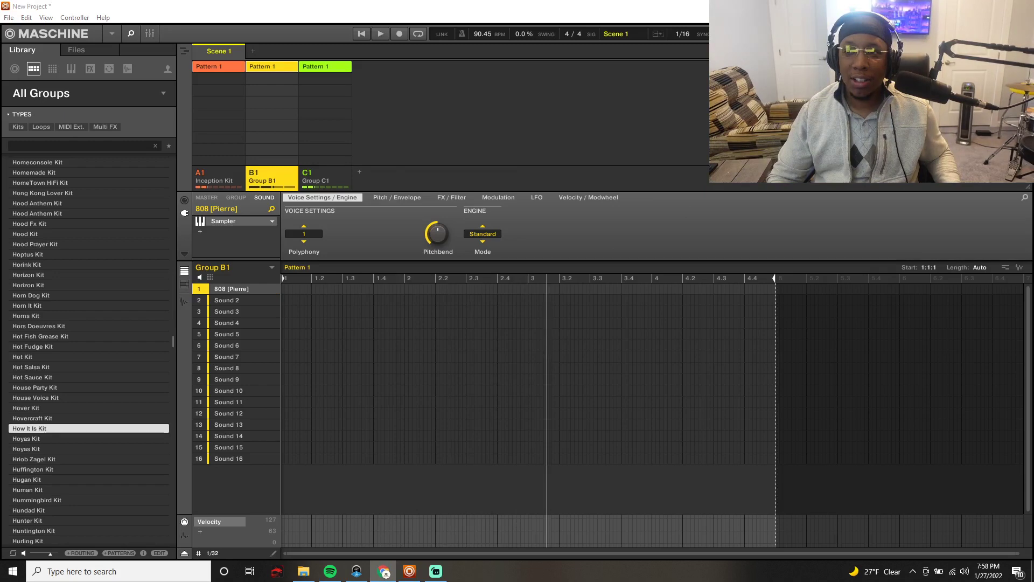
key(alt+Tab)
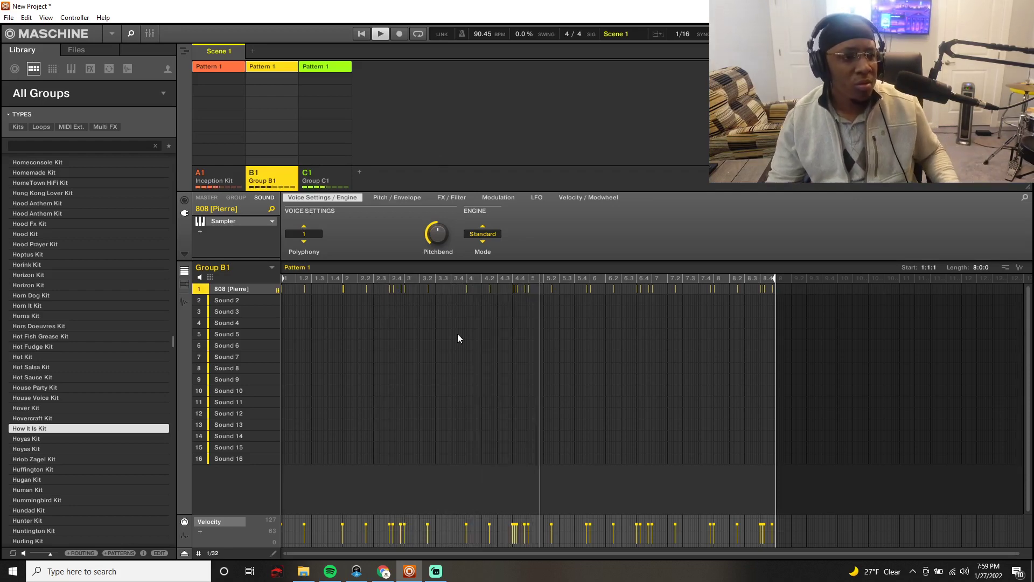
Select all the 808 [Pierre] notes in the pattern and raise their velocity to 127.
drag(797, 300, 253, 288)
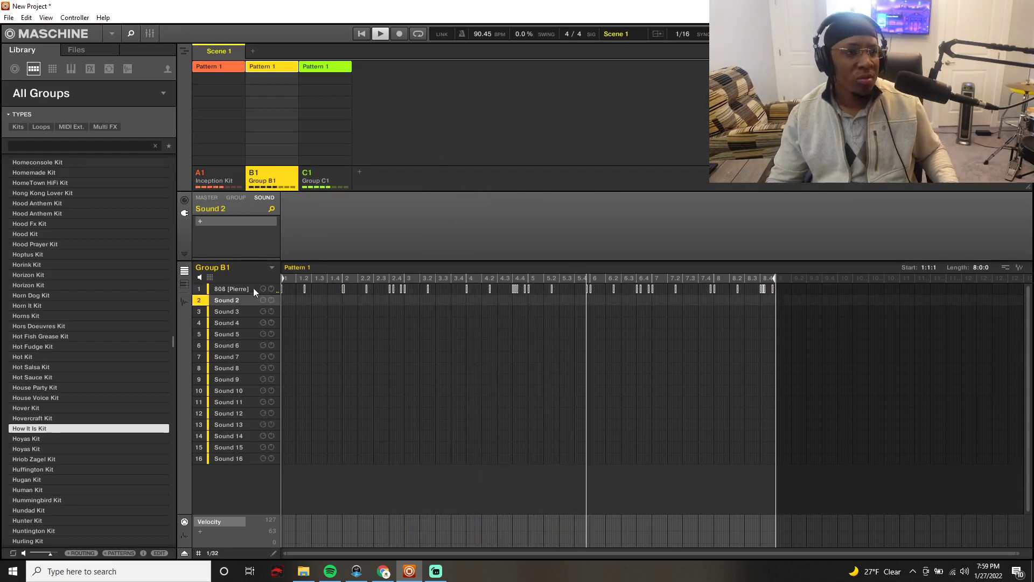
click(688, 331)
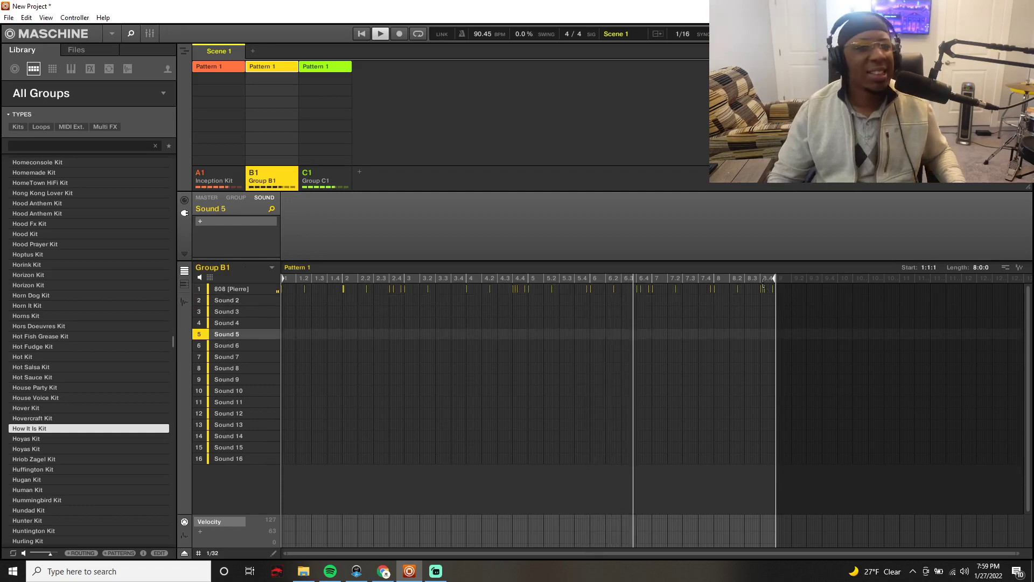
drag(786, 300, 277, 299)
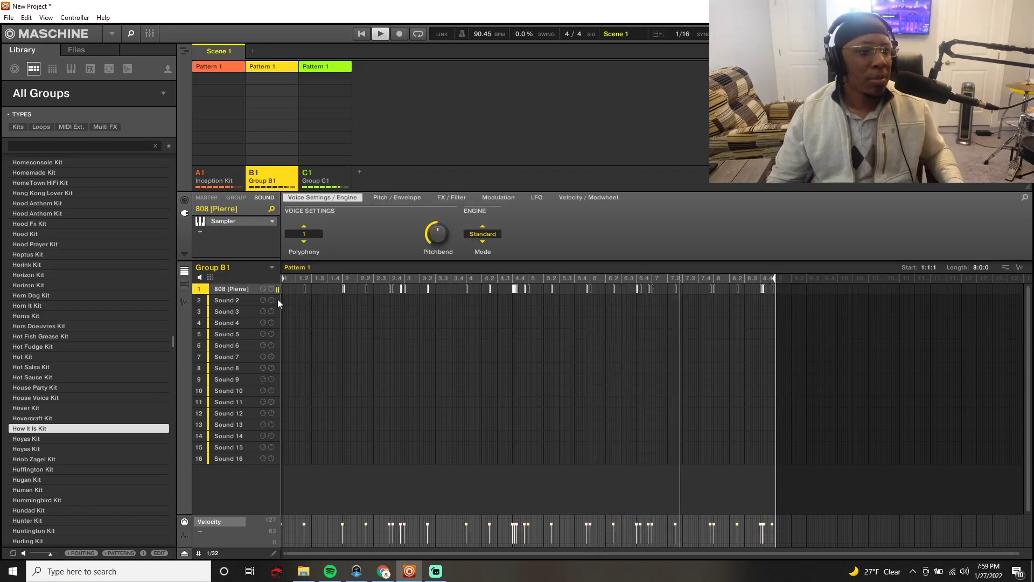
drag(392, 526, 392, 522)
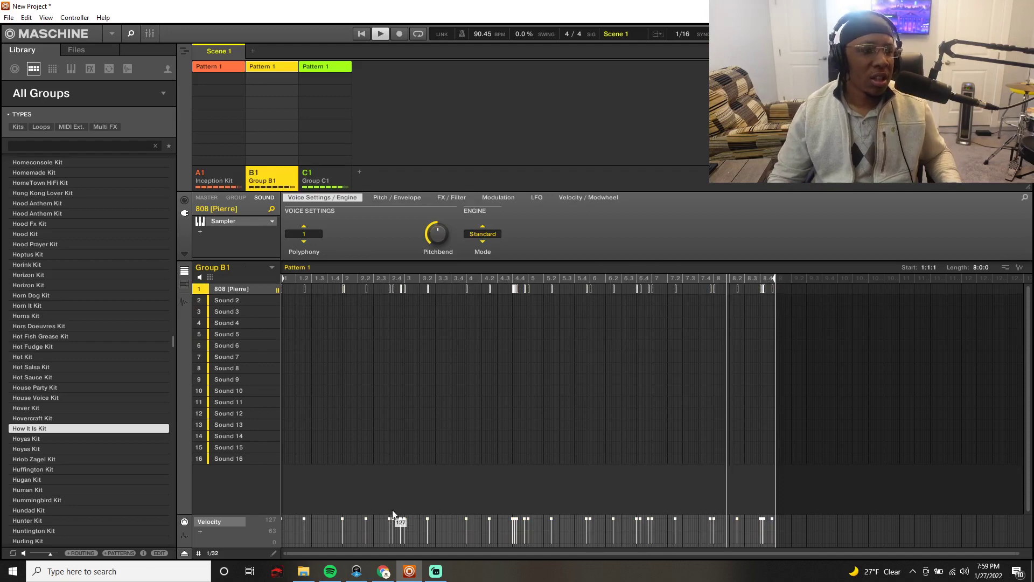
Stop playback, look over the Inception Kit and Group B1 patterns, and return to Group C1.
right_click(234, 180)
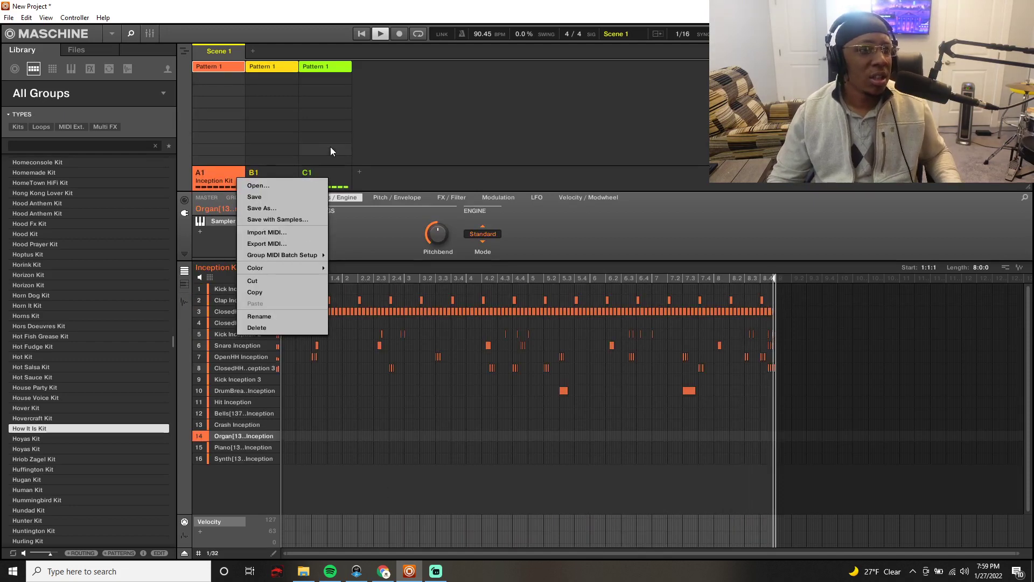
key(space)
click(337, 181)
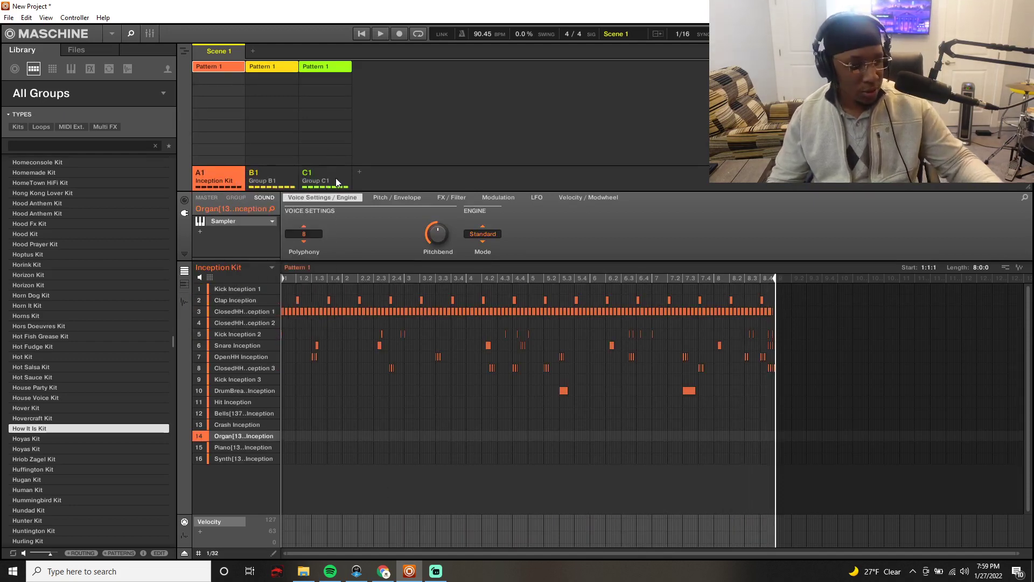
click(336, 179)
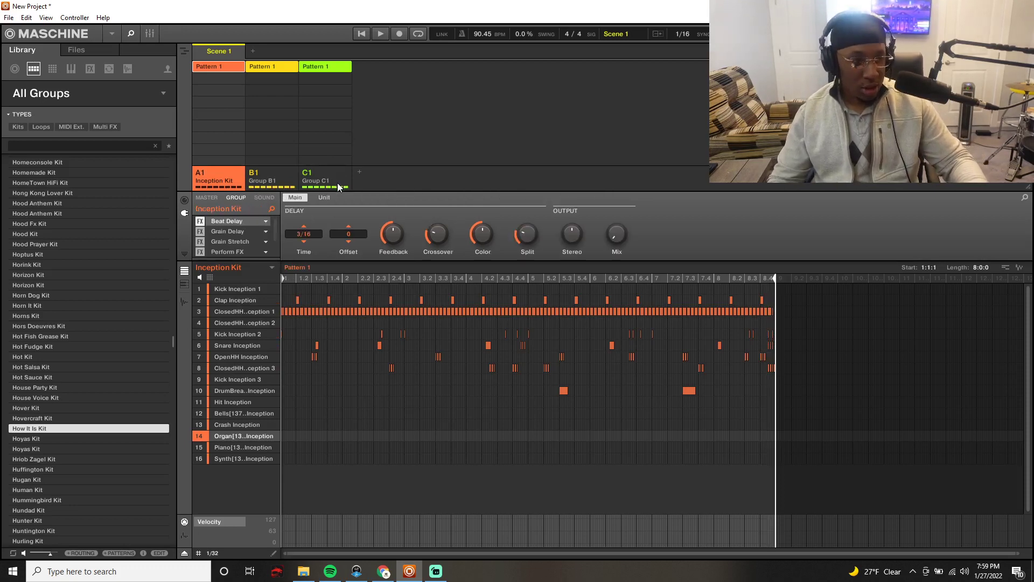
right_click(279, 179)
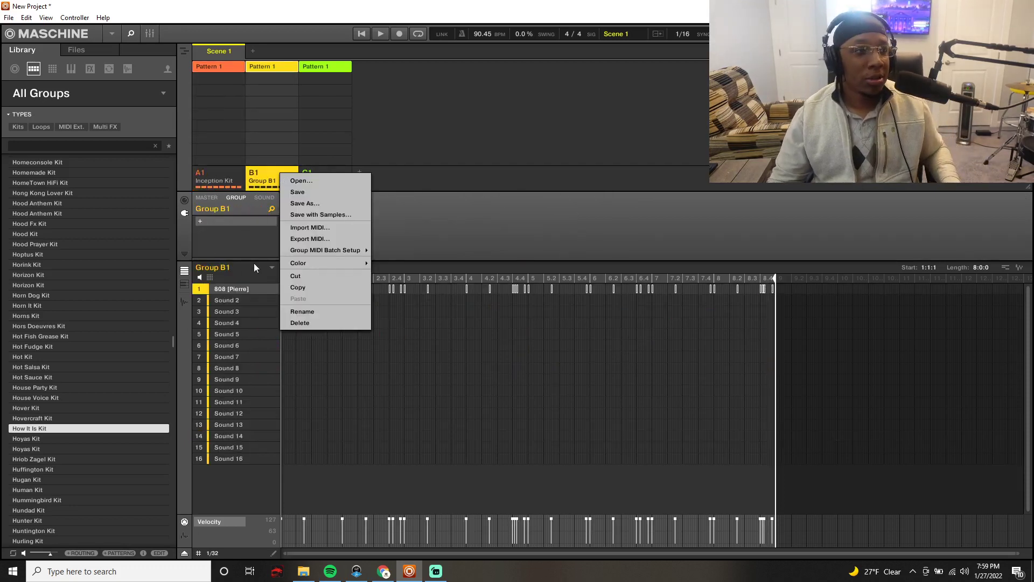
click(334, 372)
right_click(318, 184)
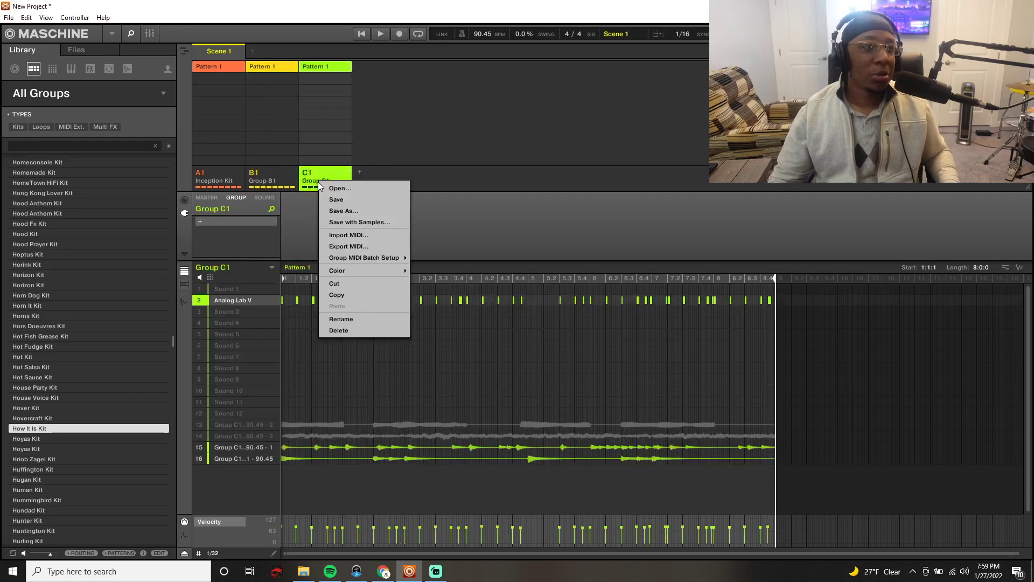
click(334, 411)
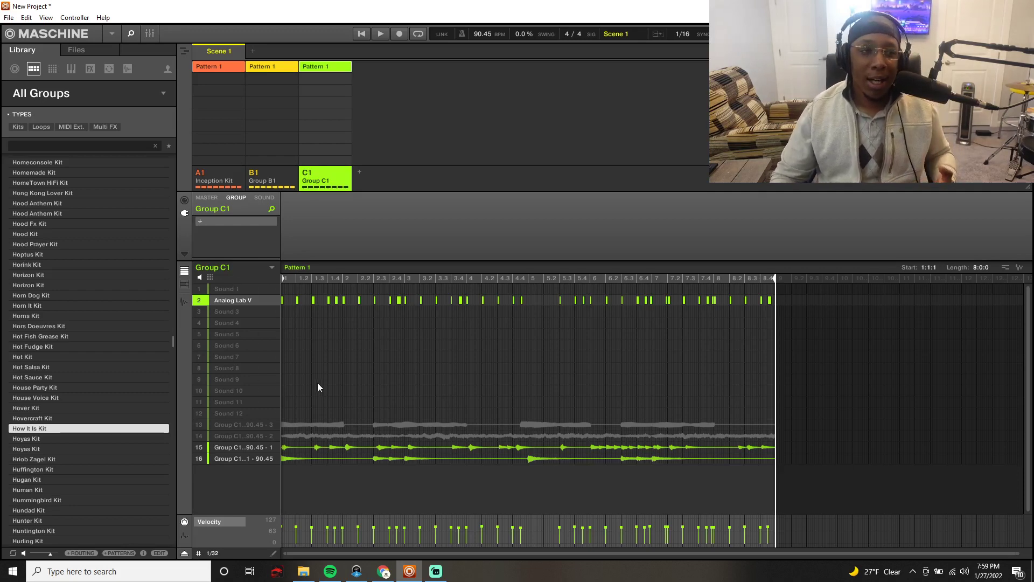
Play only the Group C1 loop on Sound 16 with the other groups muted, then unmute the loop on Sound 15.
right_click(206, 457)
key(space)
key(space)
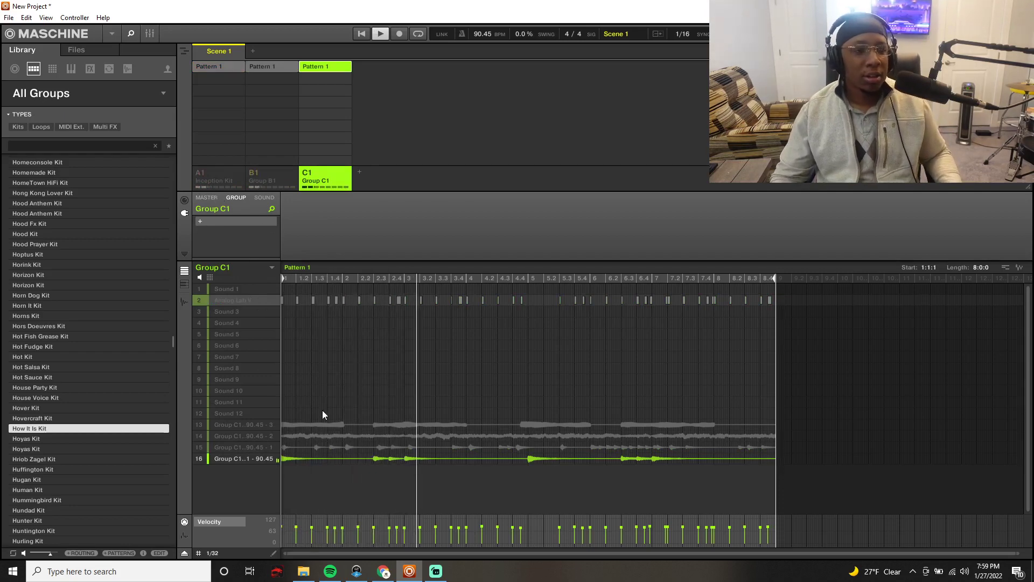
mouse_move(268, 441)
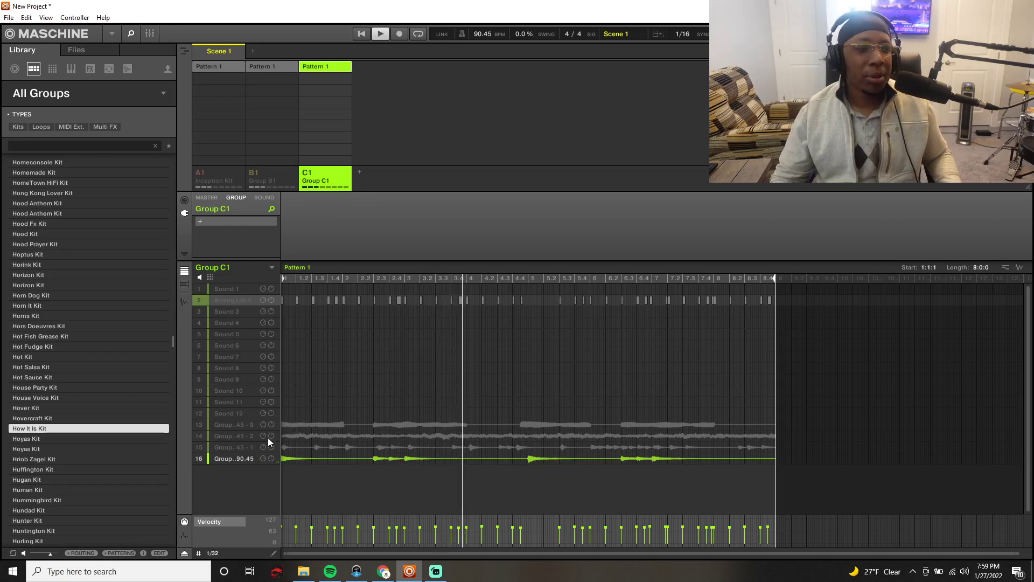
click(203, 451)
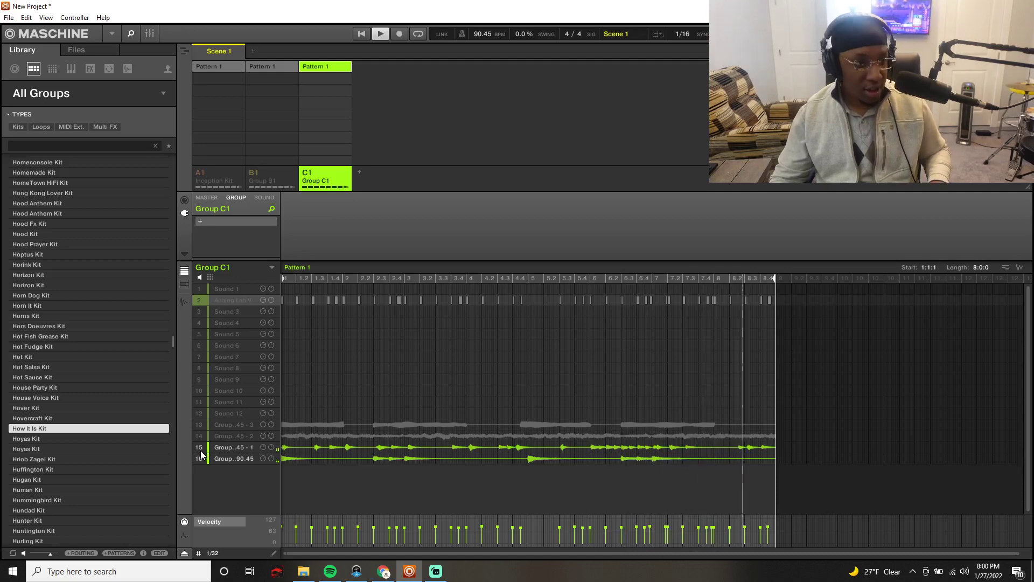
Mute the Sound 15 loop and play Group C1 with only the loops on Sounds 14 and 16 unmuted.
click(200, 456)
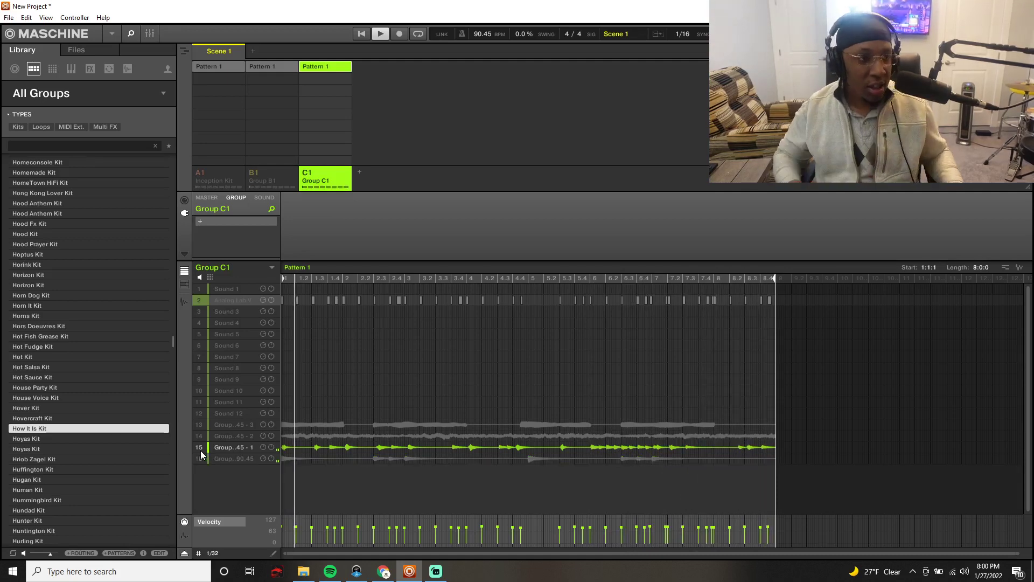
click(198, 437)
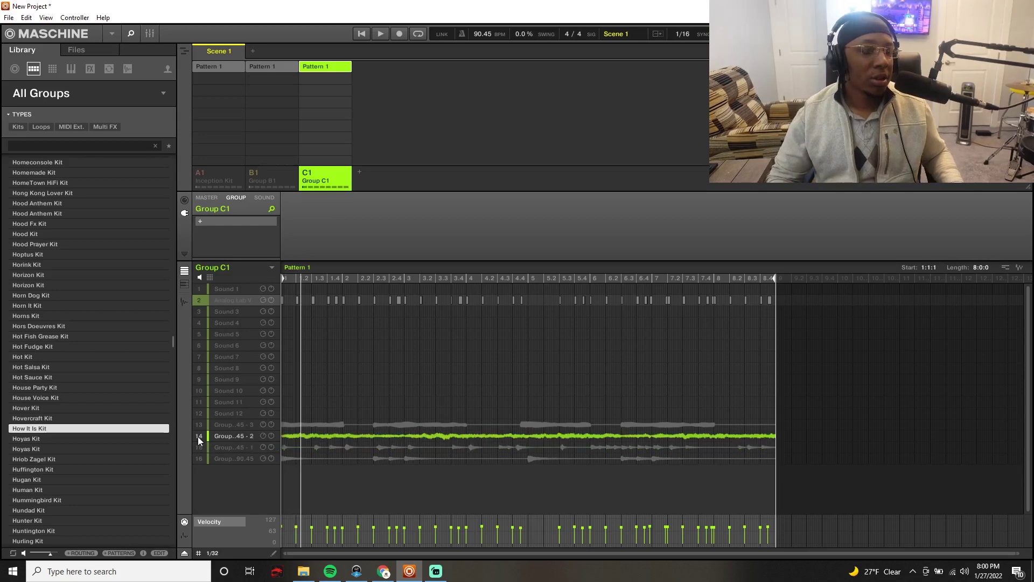
click(202, 460)
key(space)
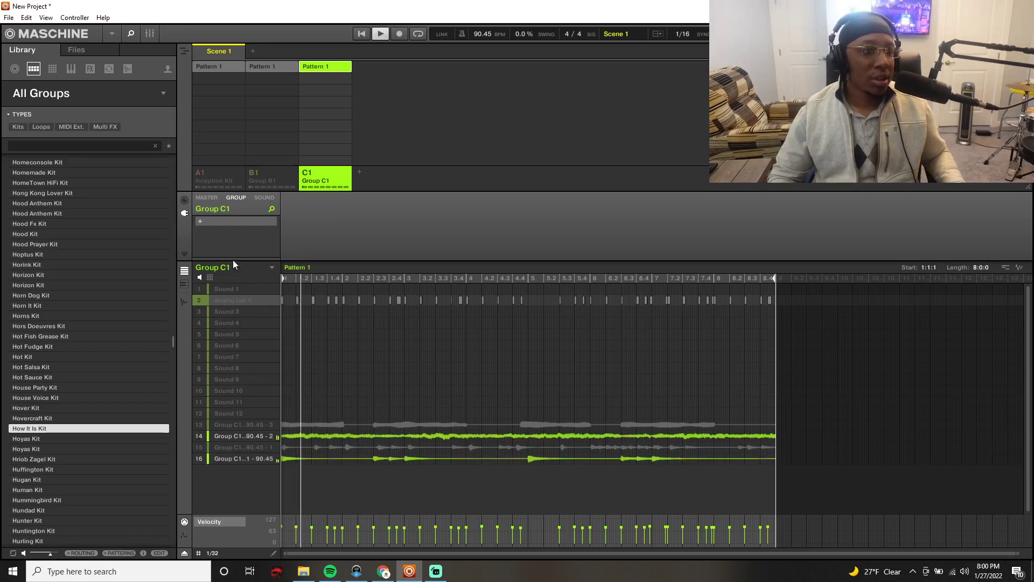
Unmute Group B1 and the Inception Kit during playback, and bring in the Group C1 loop on Sound 13.
click(254, 179)
click(203, 176)
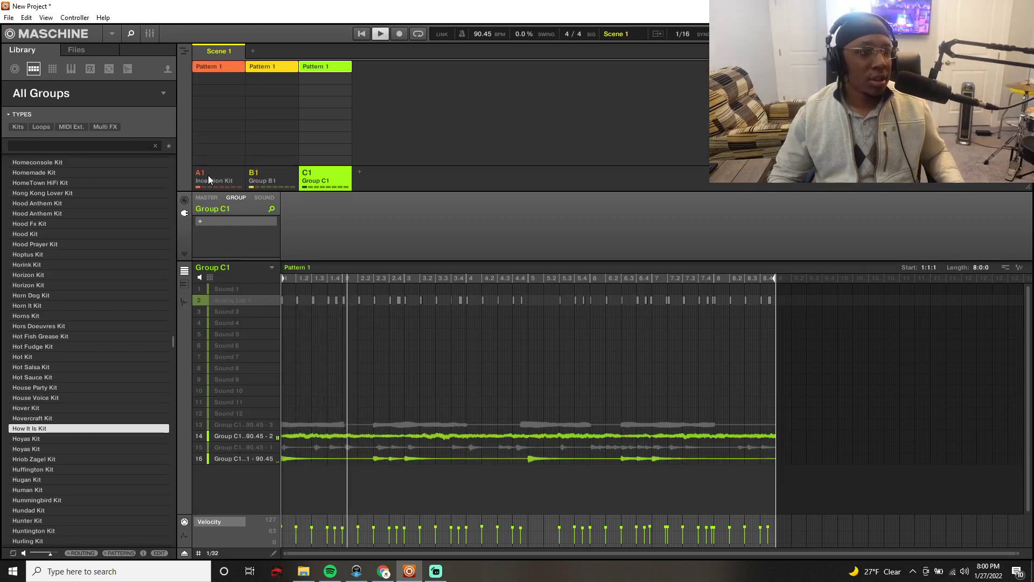
click(202, 175)
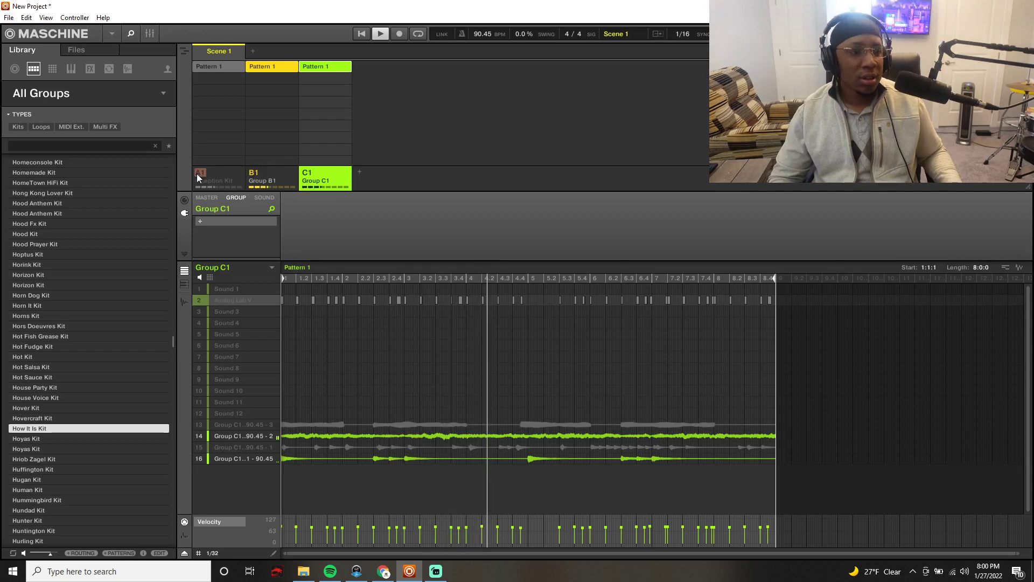
click(196, 174)
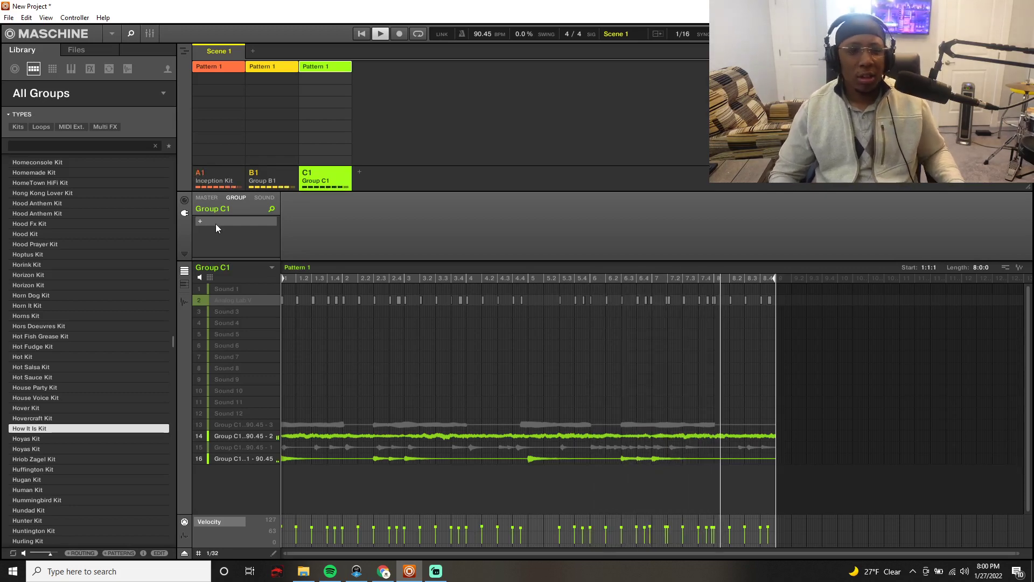
click(201, 425)
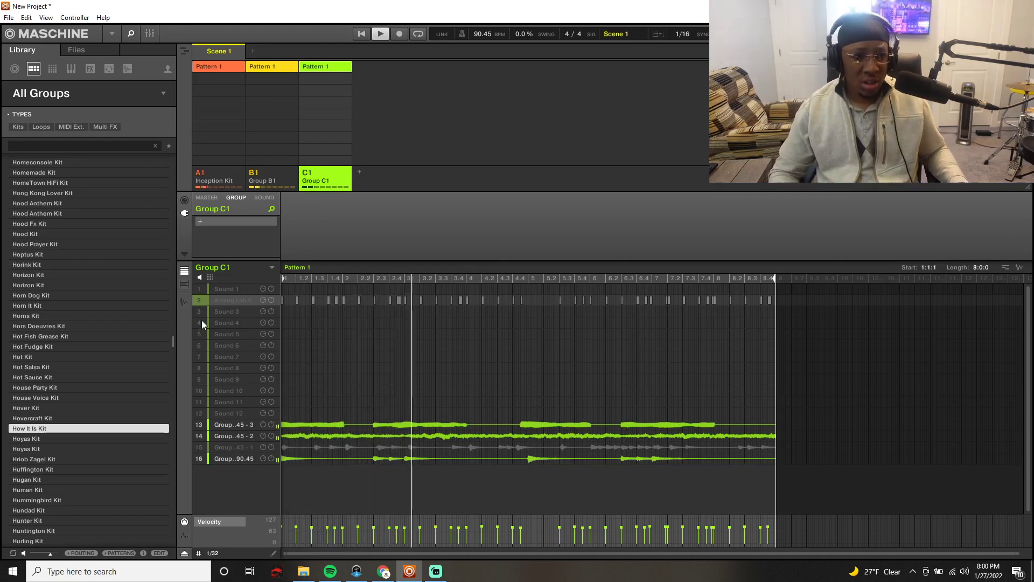
right_click(271, 181)
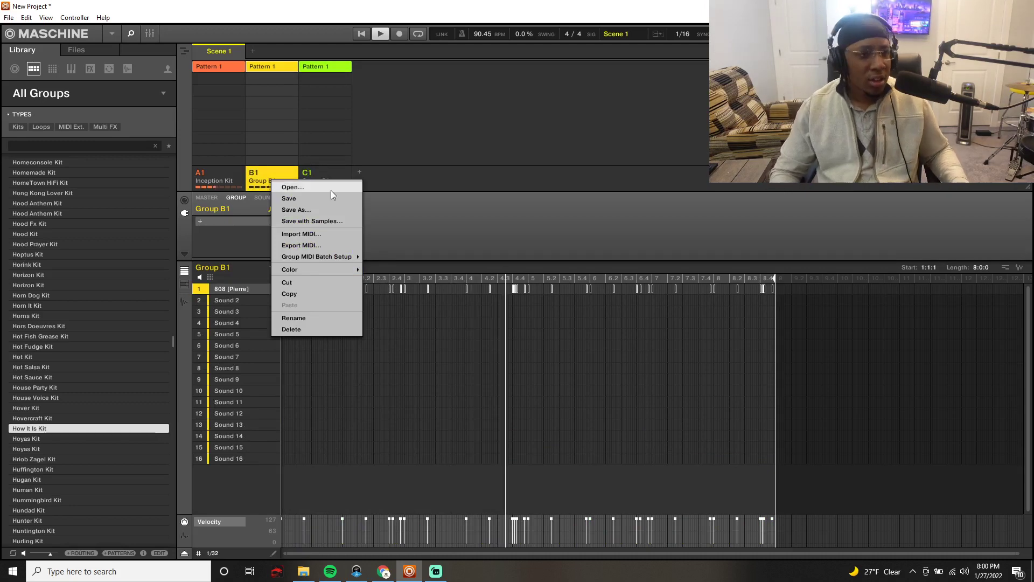
right_click(331, 176)
right_click(331, 176)
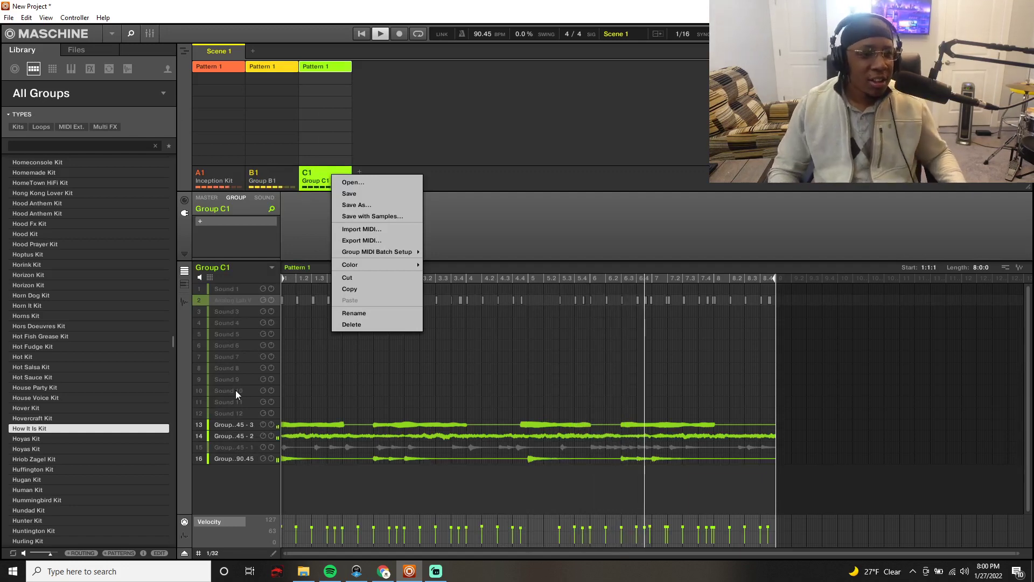
click(202, 461)
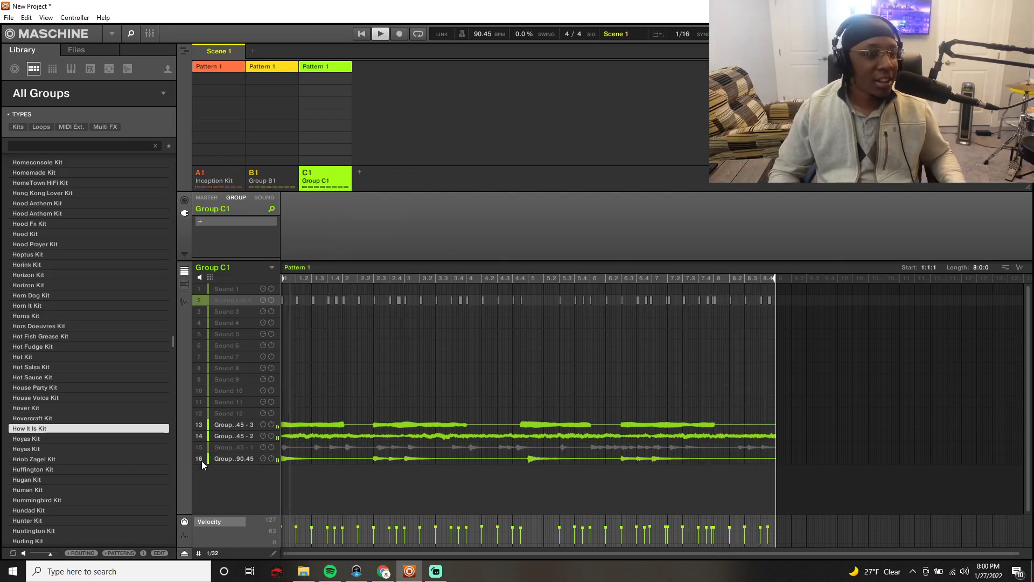
Play the beat with only Analog Lab V and the loops on Sounds 15 and 16 unmuted in Group C1, and stop playback.
right_click(202, 460)
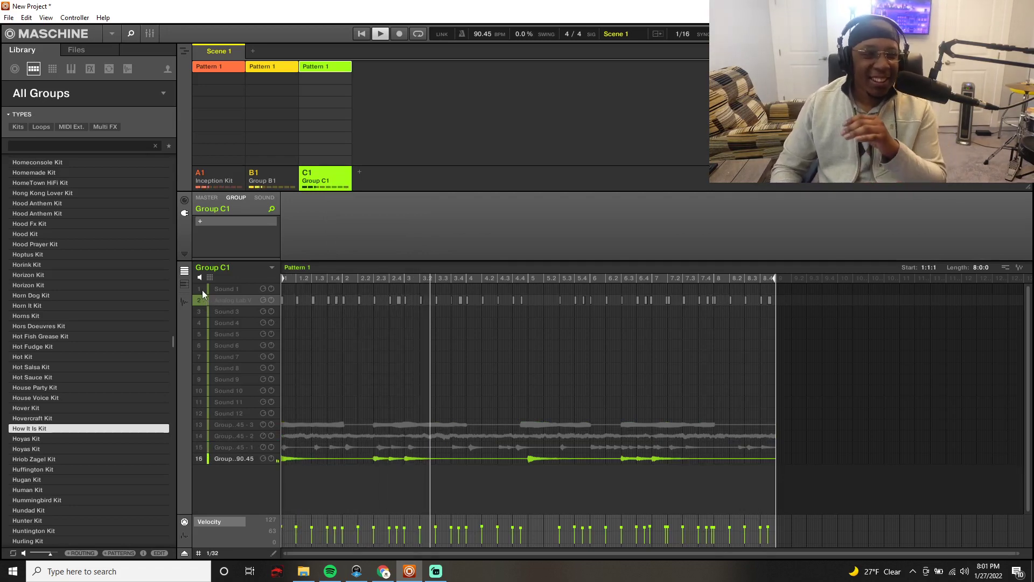
click(203, 445)
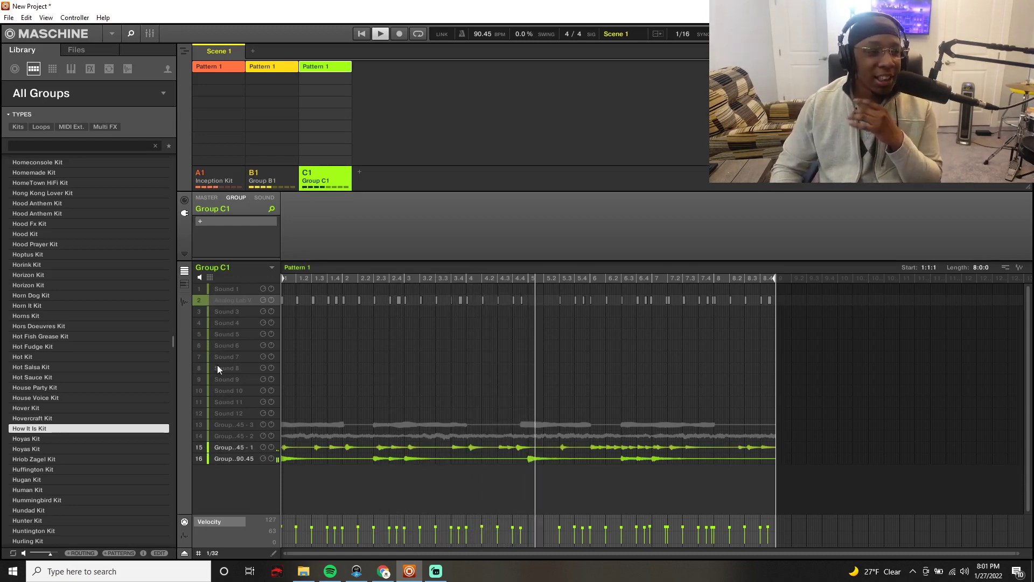
right_click(197, 301)
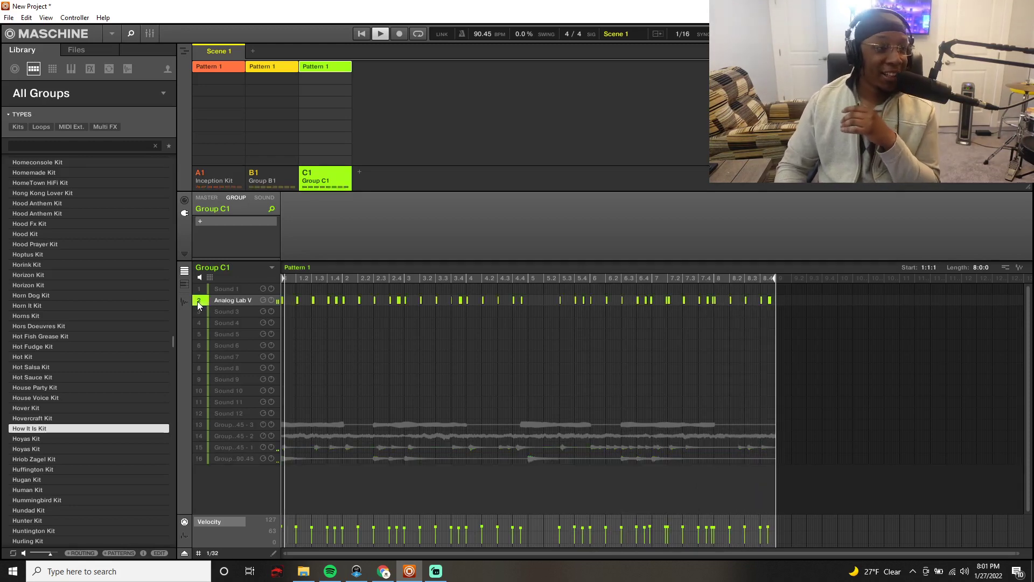
click(200, 451)
click(200, 454)
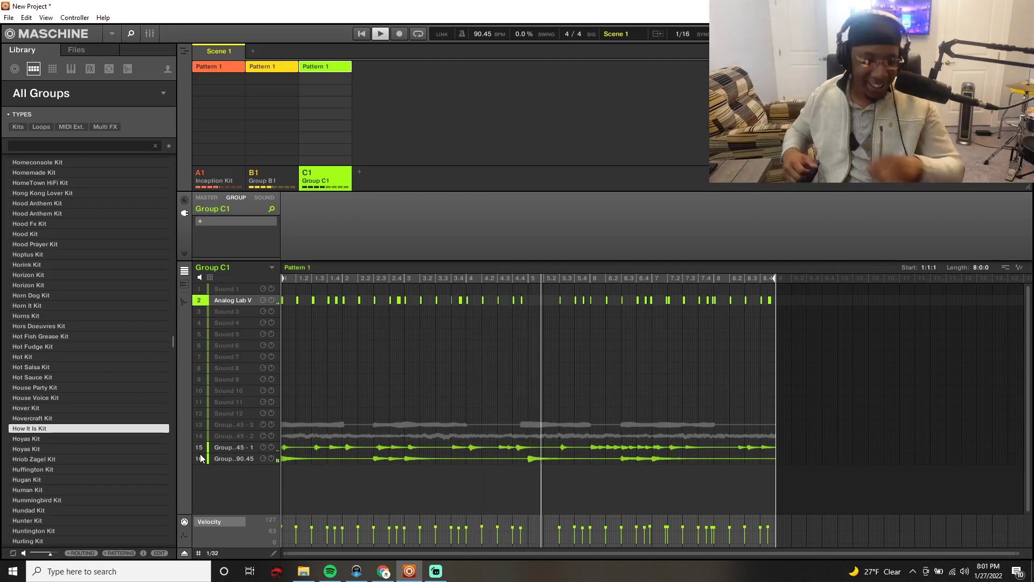
key(space)
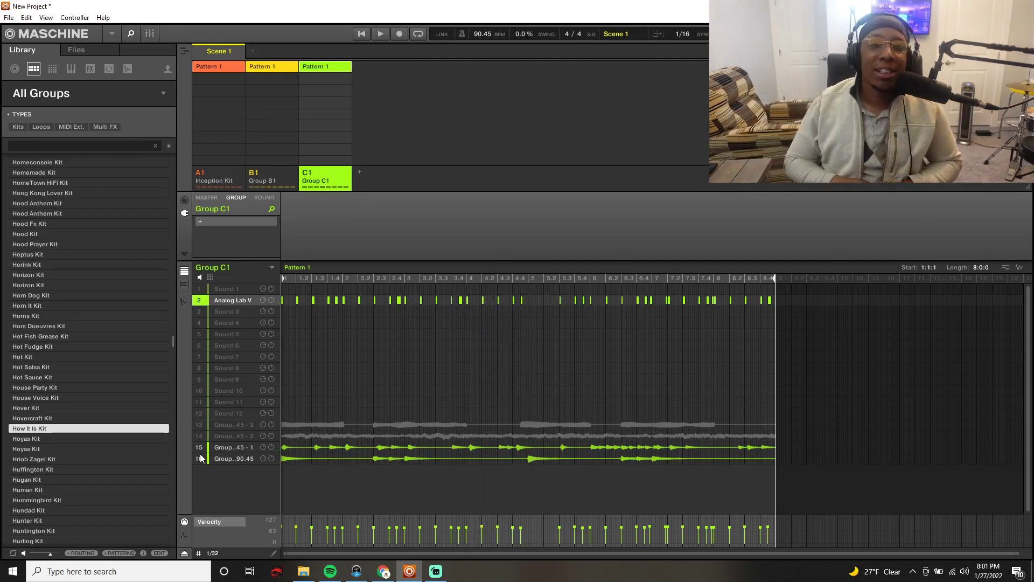